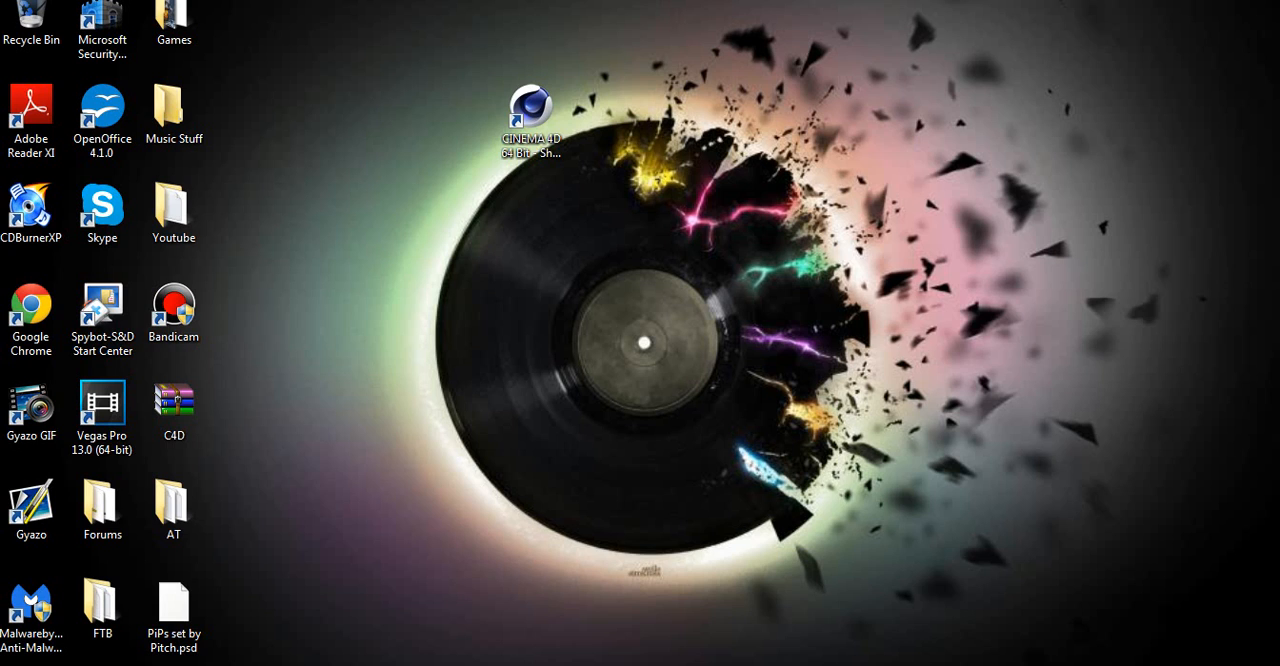
- Launch Cinema 4D and add a MoText object to the empty scene
click(531, 112)
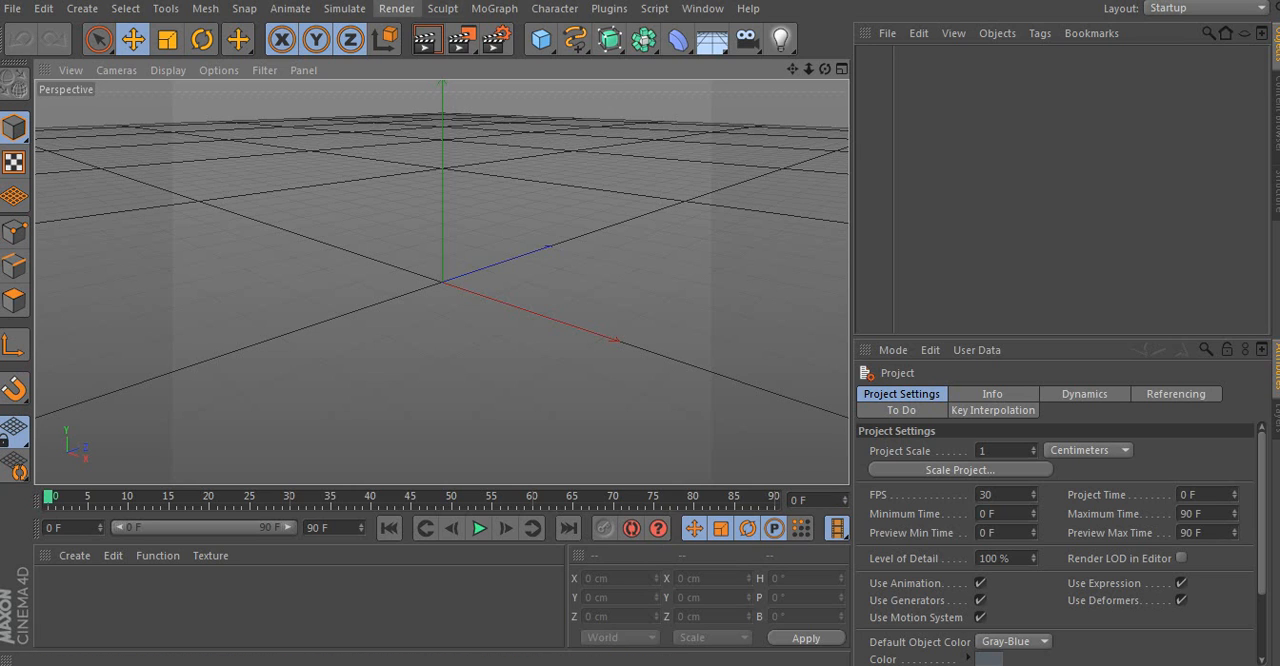
click(494, 8)
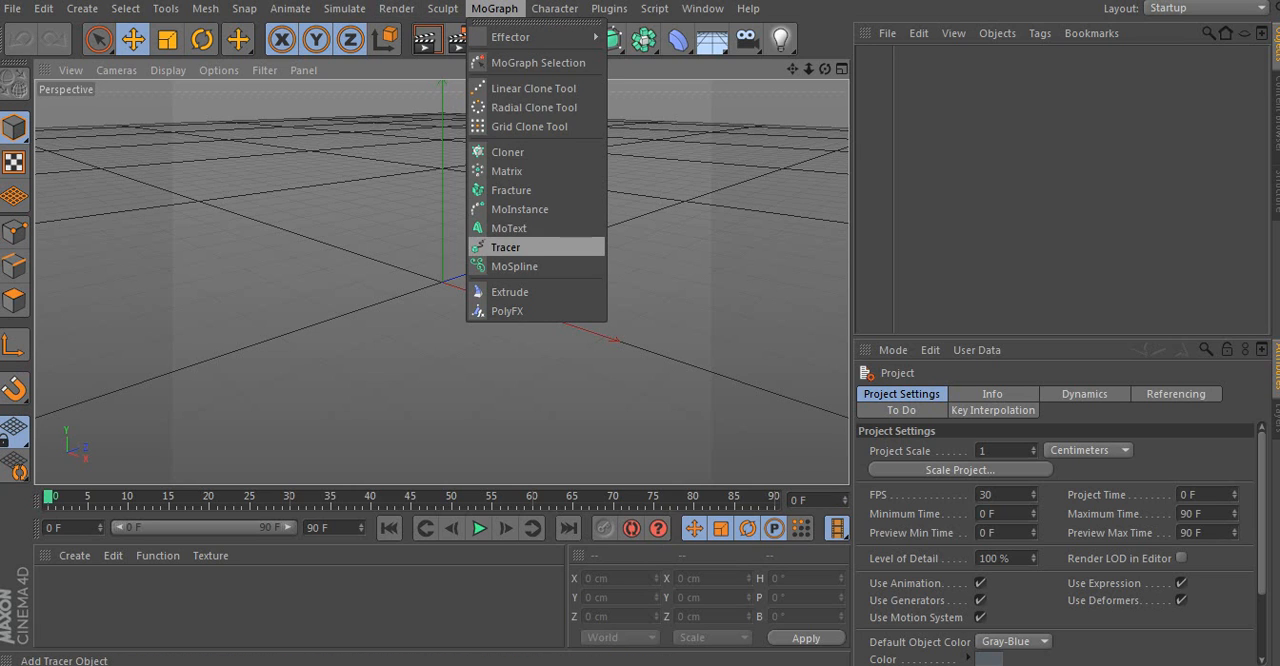
click(494, 8)
click(494, 8)
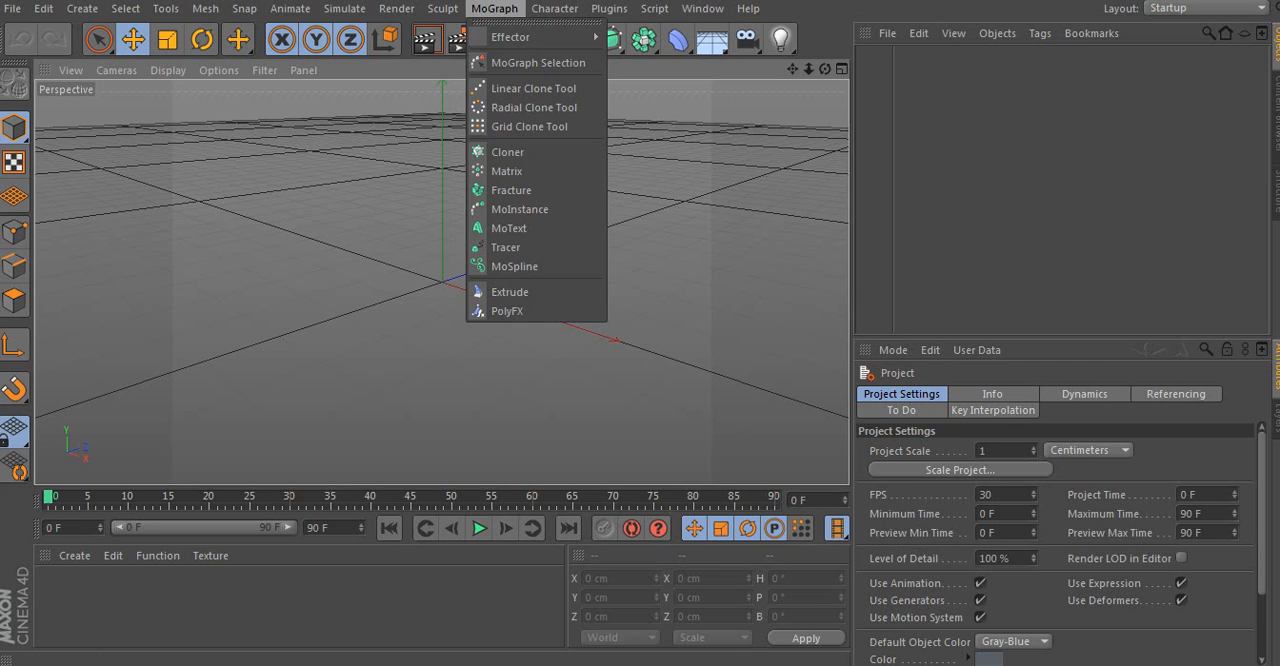
click(509, 228)
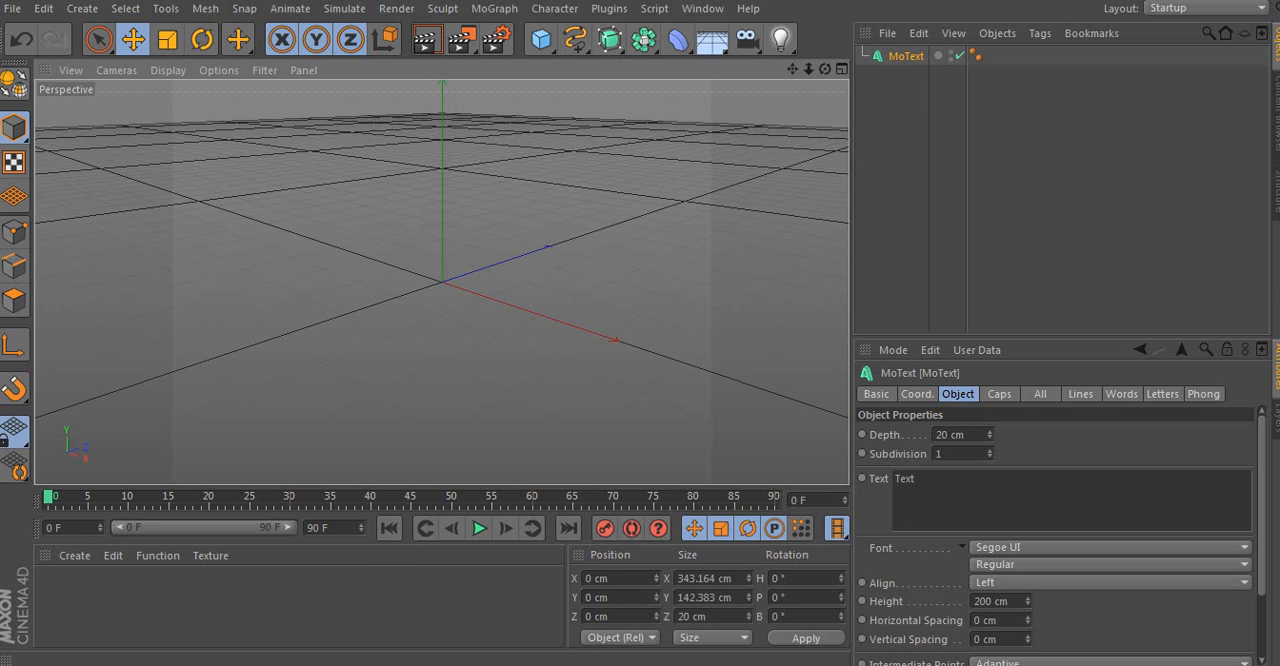
- Replace the MoText object's default text with "Megatron"
drag(917, 479, 893, 479)
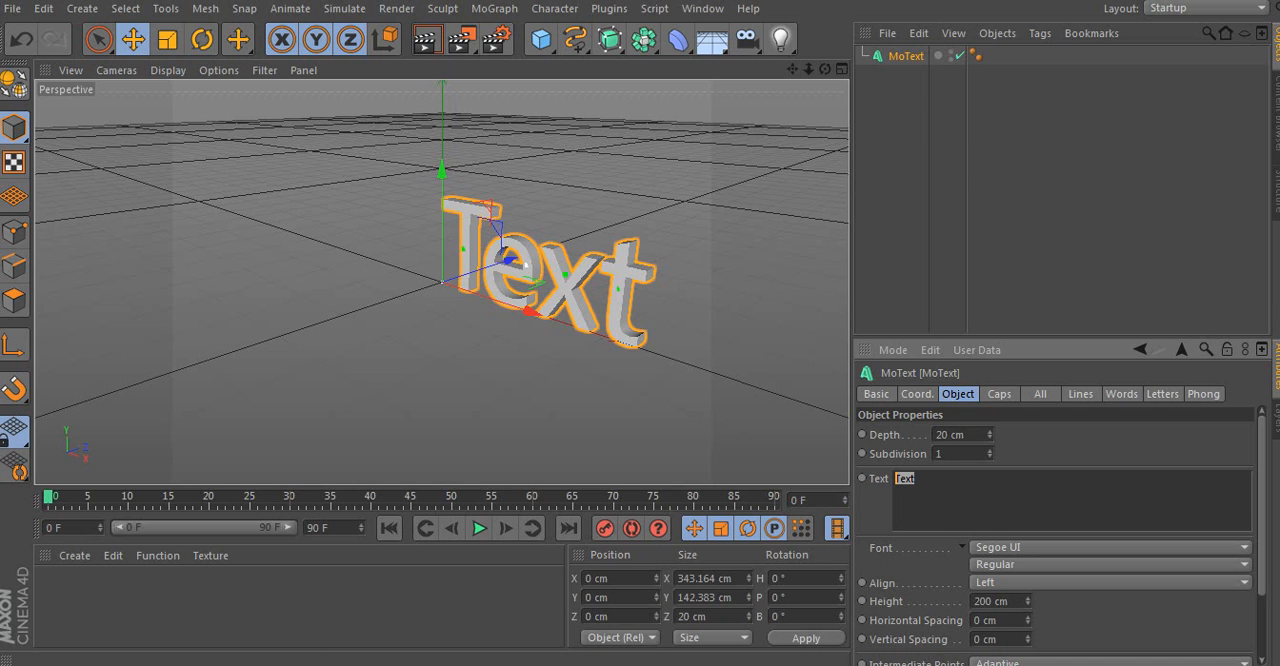
key(BackSpace)
text(Megatron)
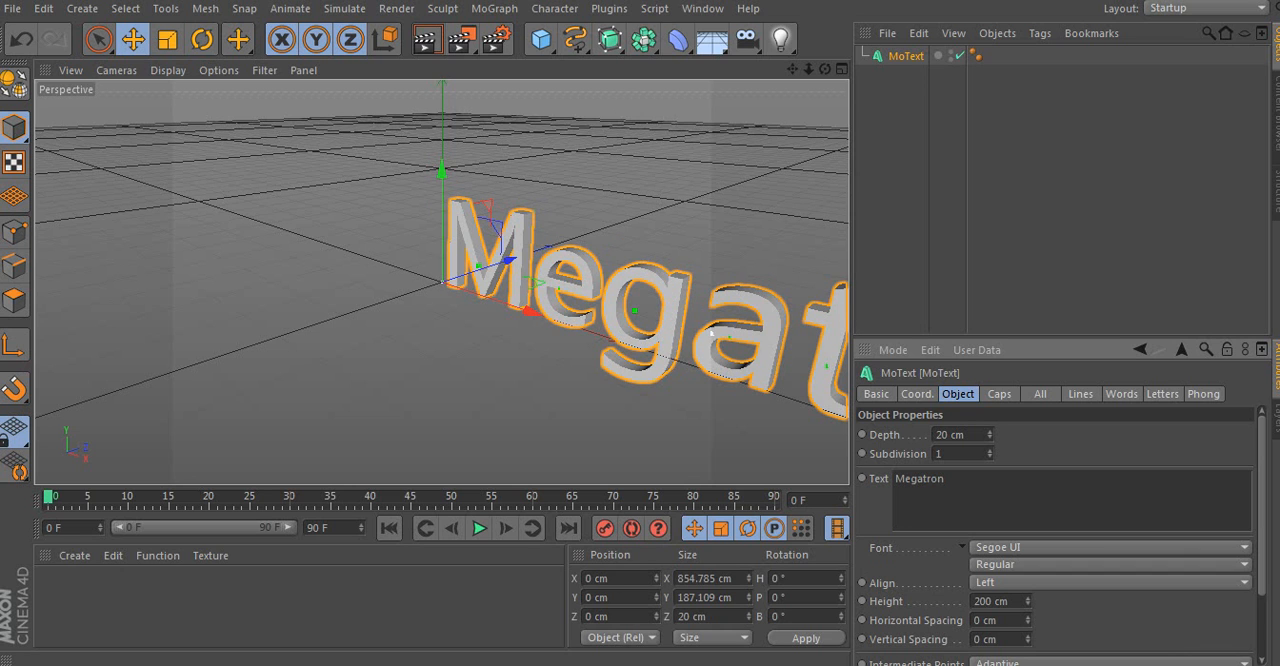
- Set the font of the Megatron text to Nero
mouse_move(825, 69)
mouse_down()
mouse_move(1010, 124)
mouse_move(925, 84)
mouse_up()
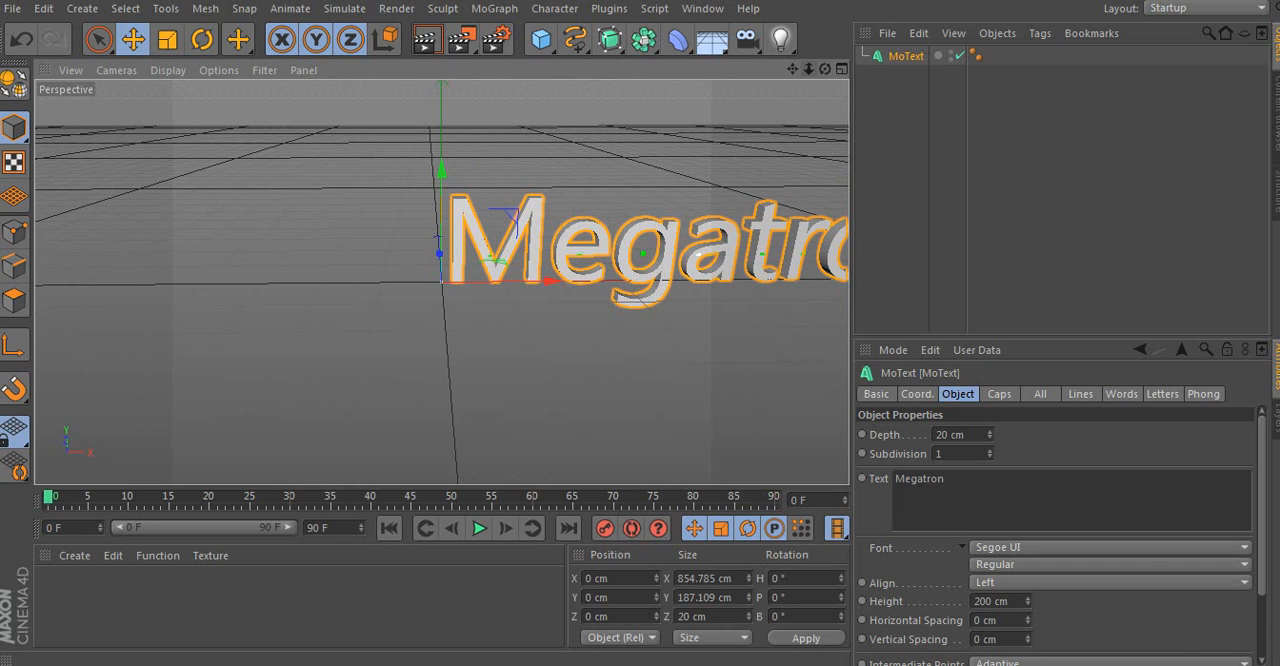
scroll(717, 198, down, 1)
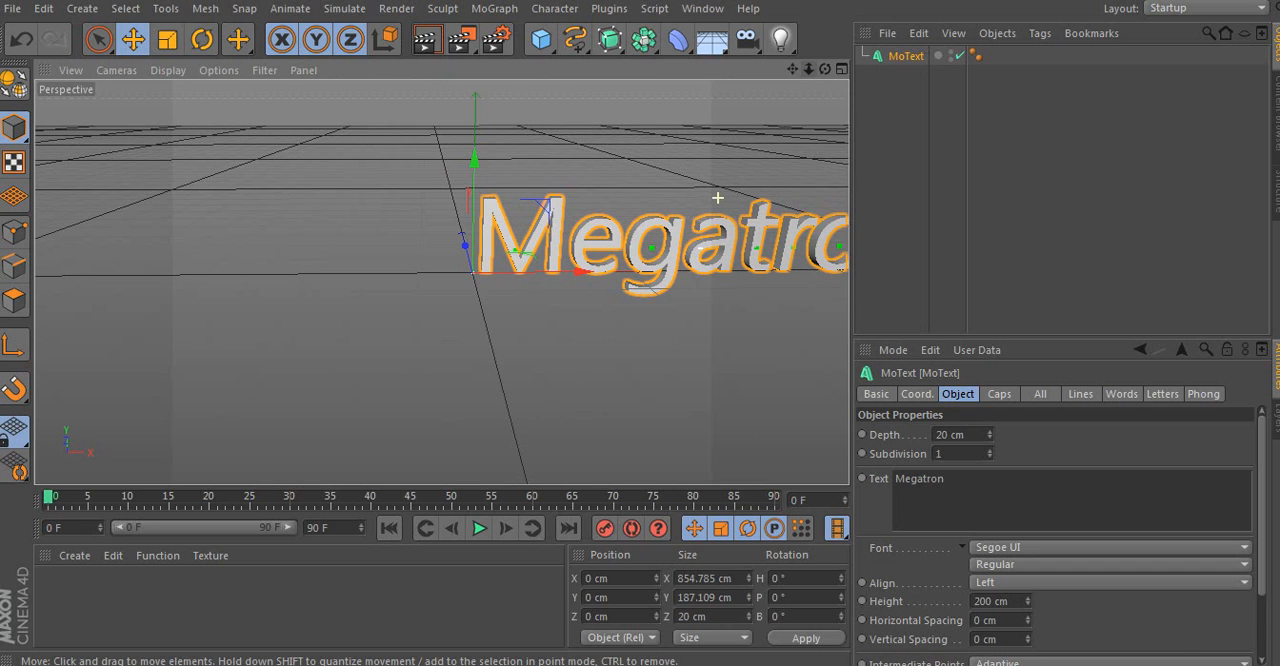
scroll(717, 198, down, 2)
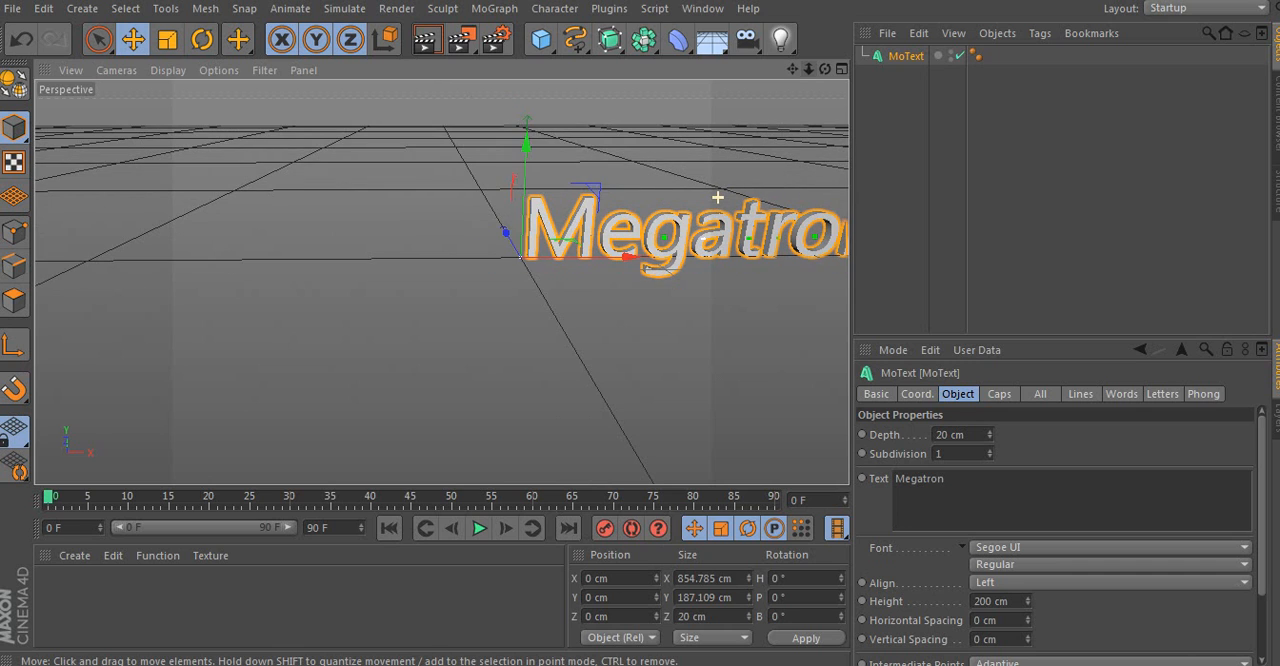
drag(792, 69, 564, 71)
drag(825, 69, 775, 69)
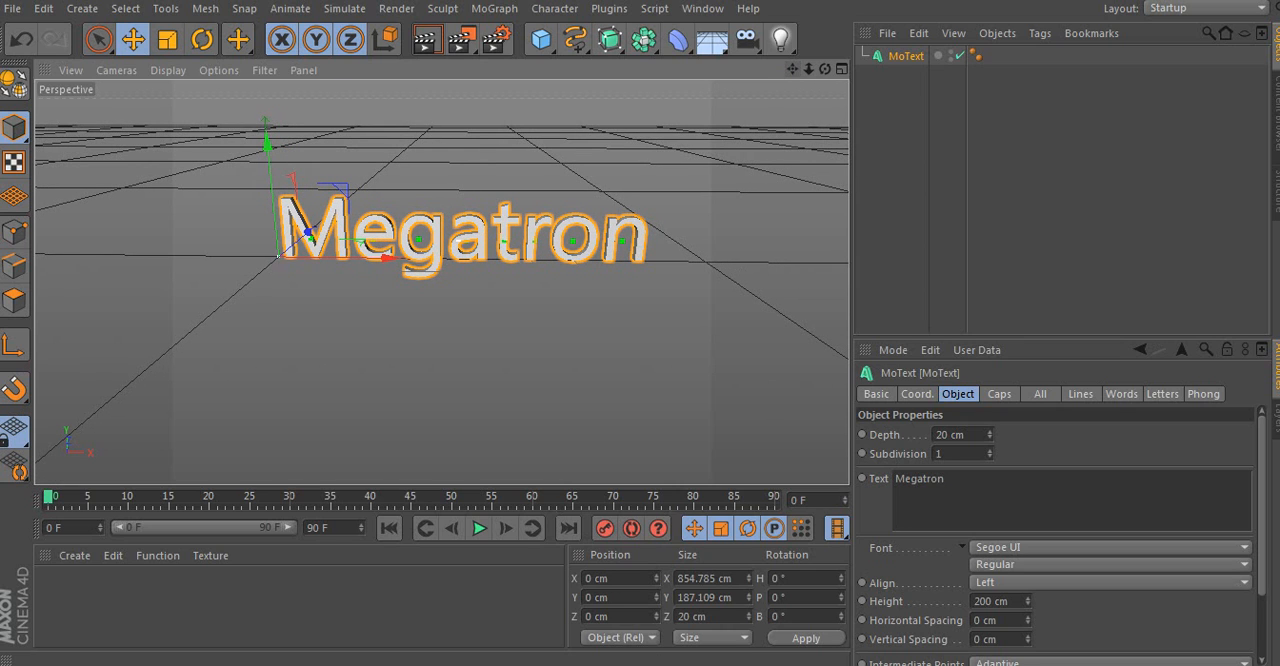
click(1105, 547)
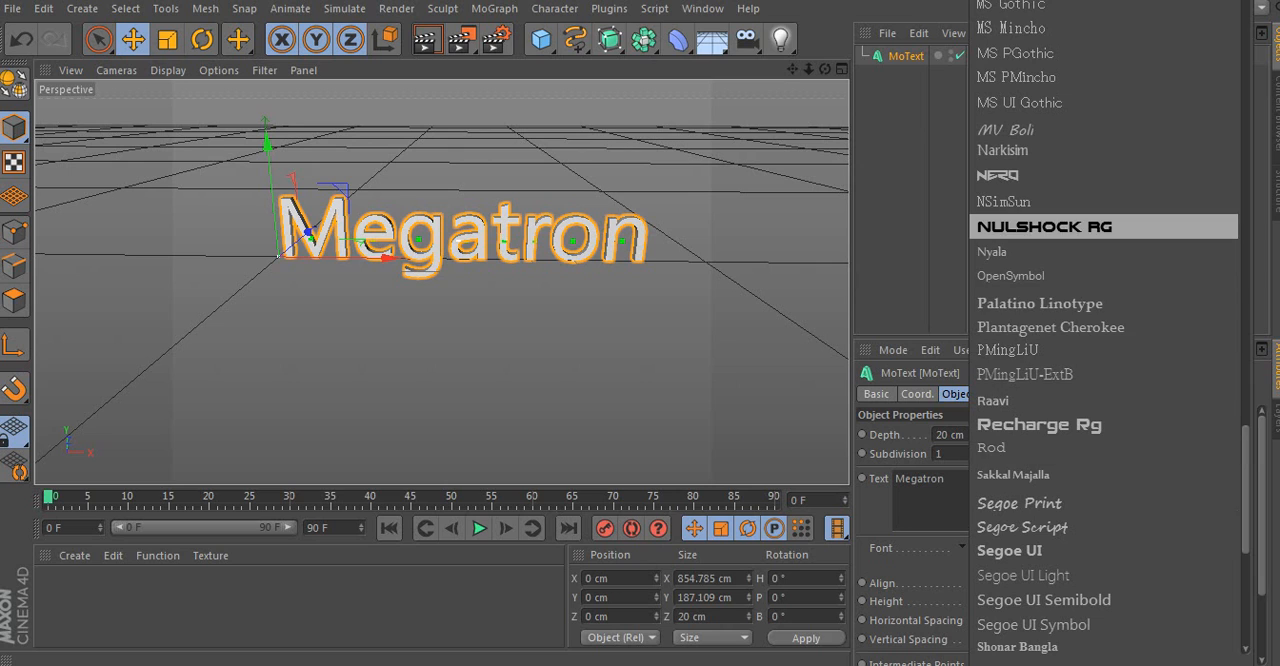
click(1000, 175)
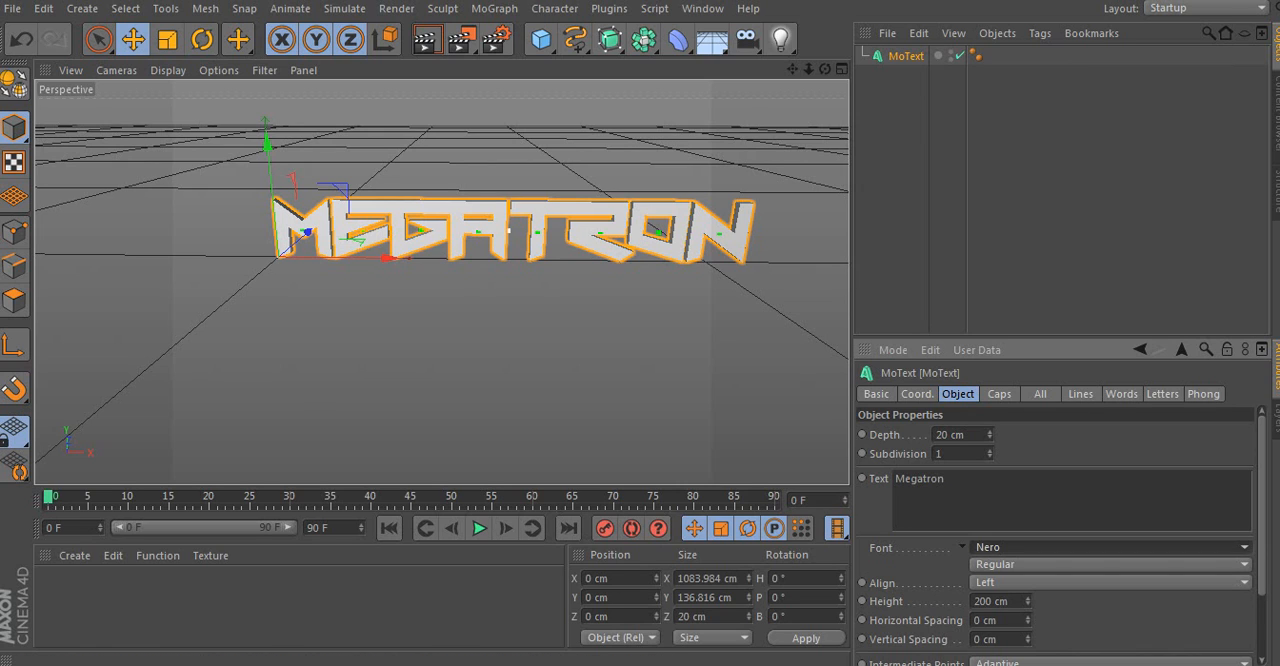
- Insert a space between all letters of the text so it reads "M e g a t r o n"
click(906, 479)
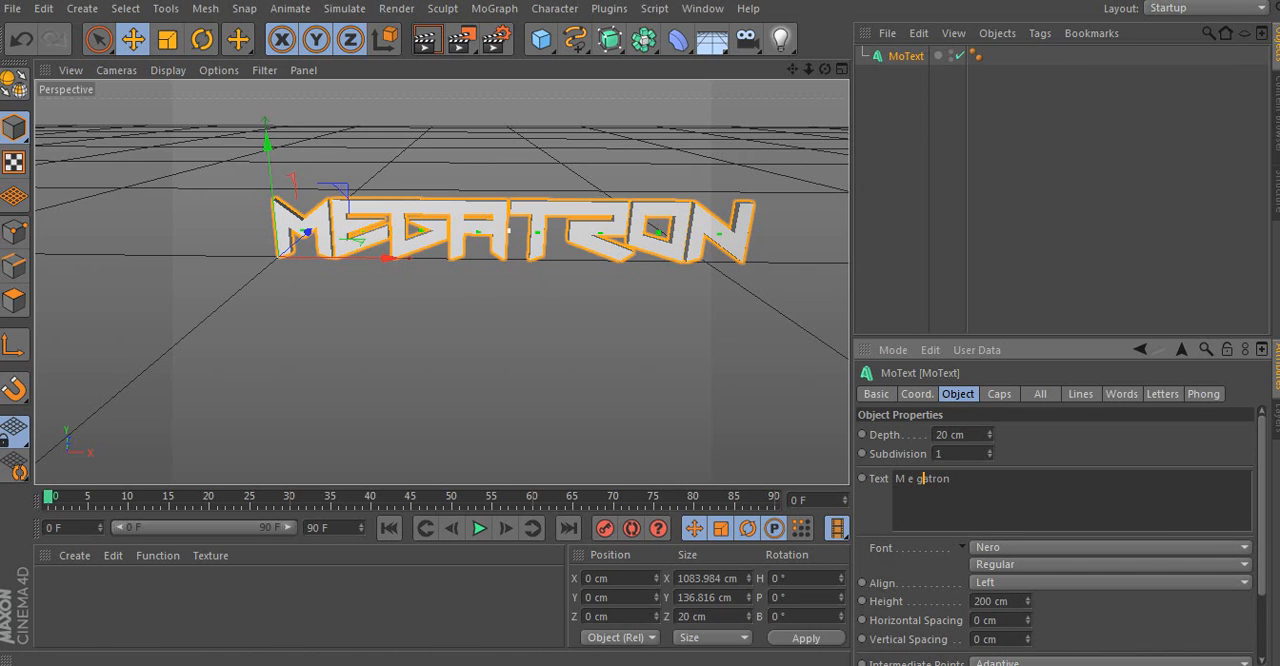
key(Right)
key(Right)
key(Right)
key(Right)
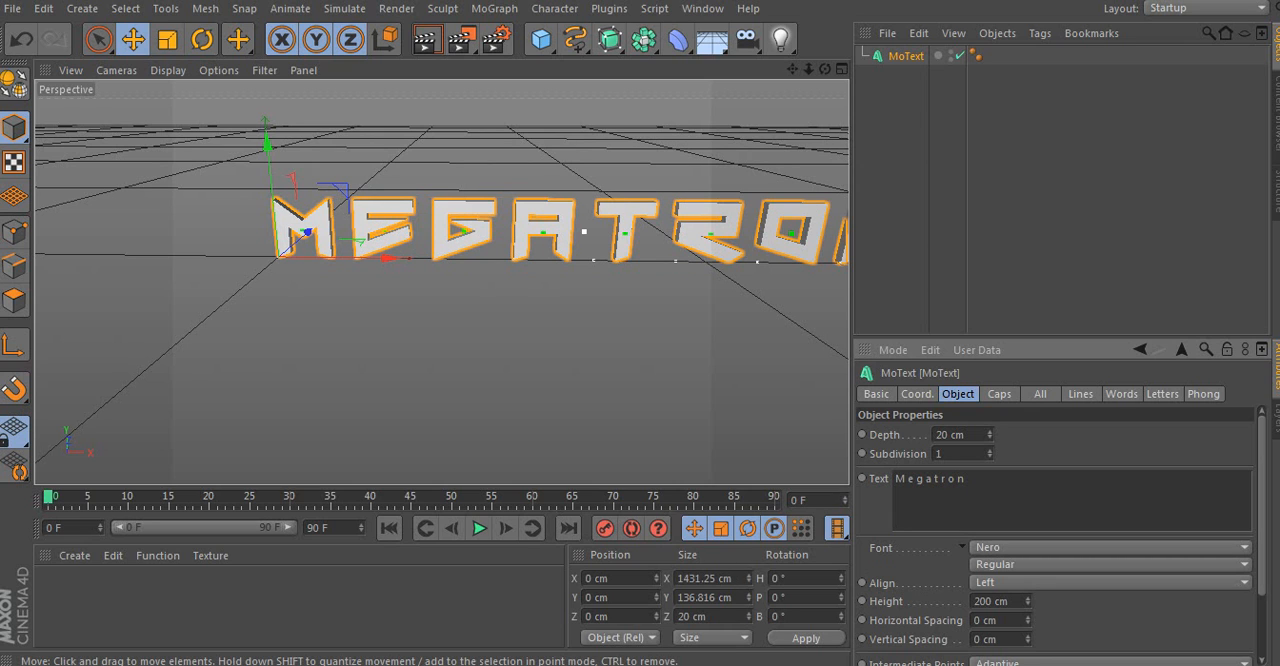
- Create a purple material with RGB color 141, 0, 255 and apply it to the Megatron text
drag(808, 69, 782, 70)
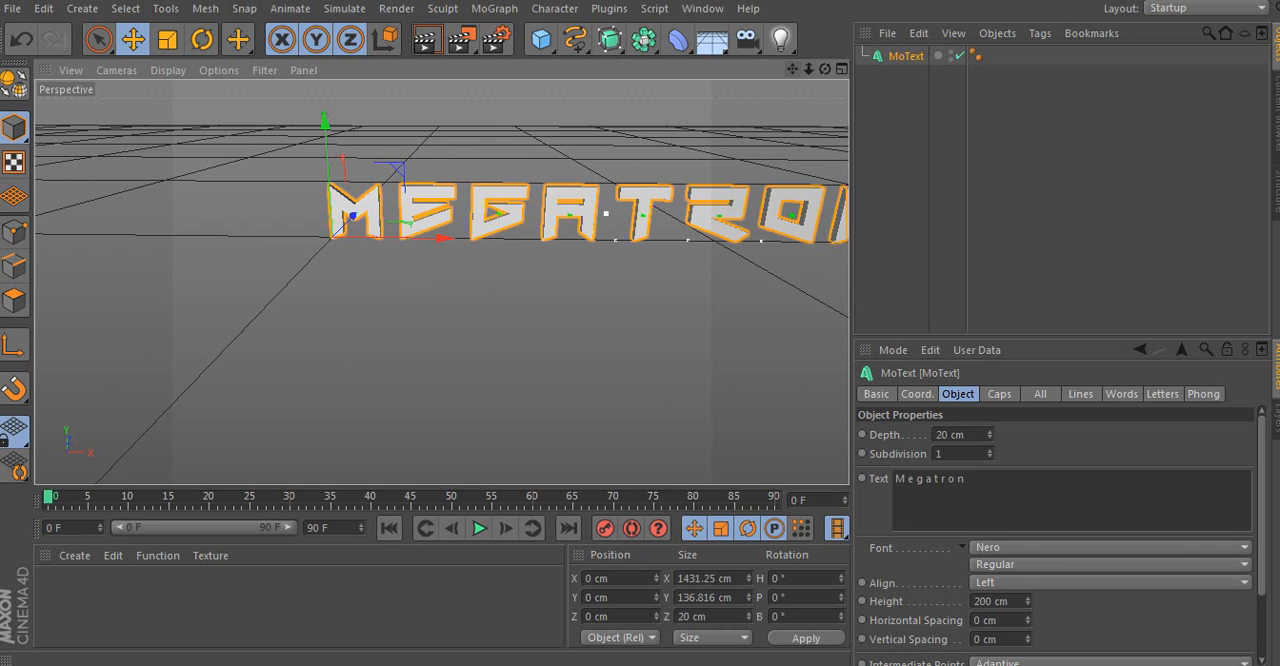
drag(792, 69, 642, 59)
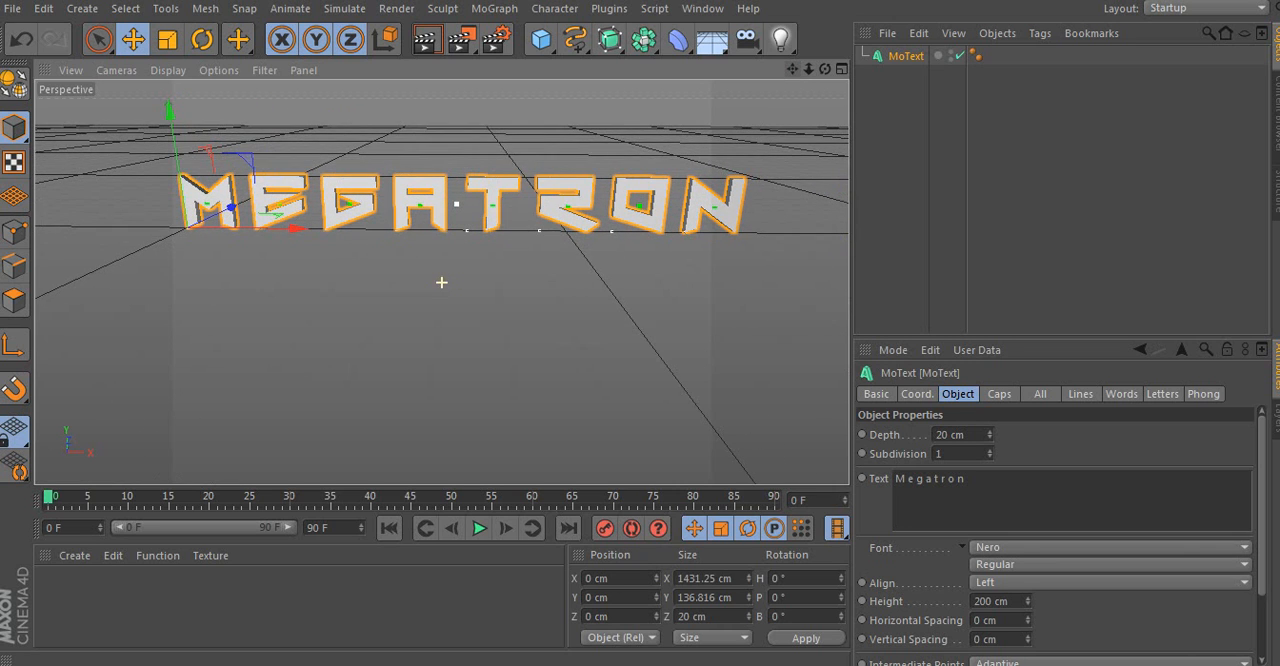
scroll(724, 168, down, 1)
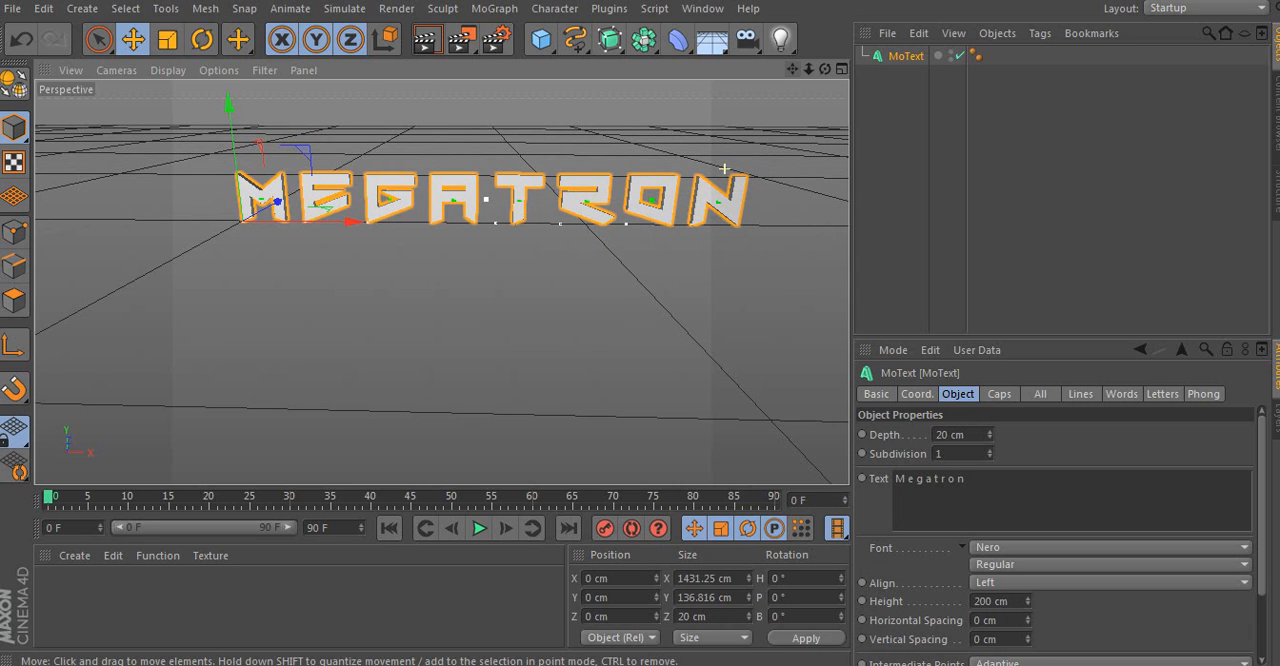
scroll(709, 164, down, 1)
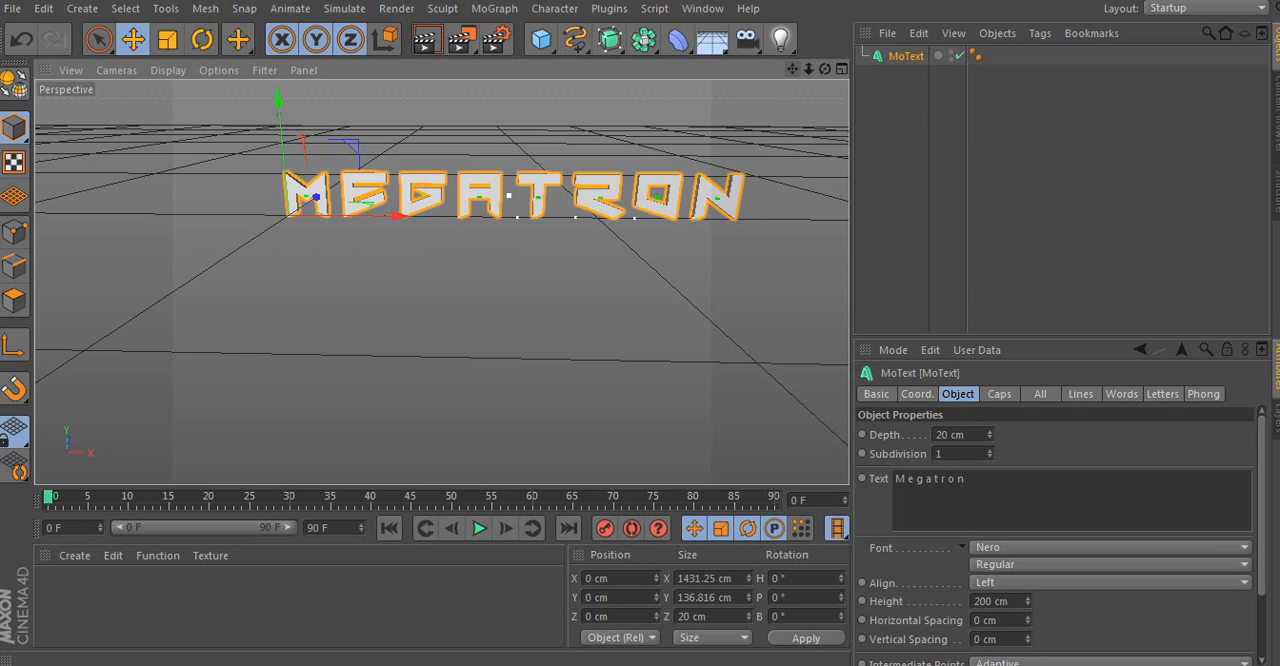
drag(792, 69, 717, 89)
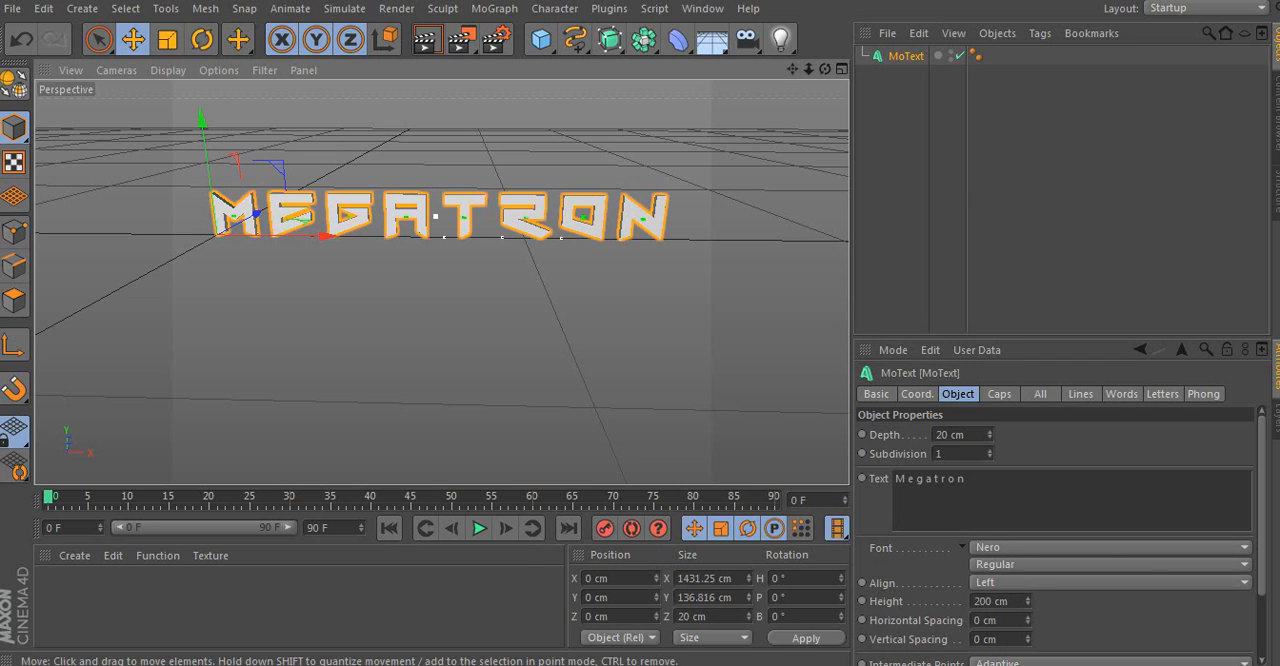
double_click(240, 608)
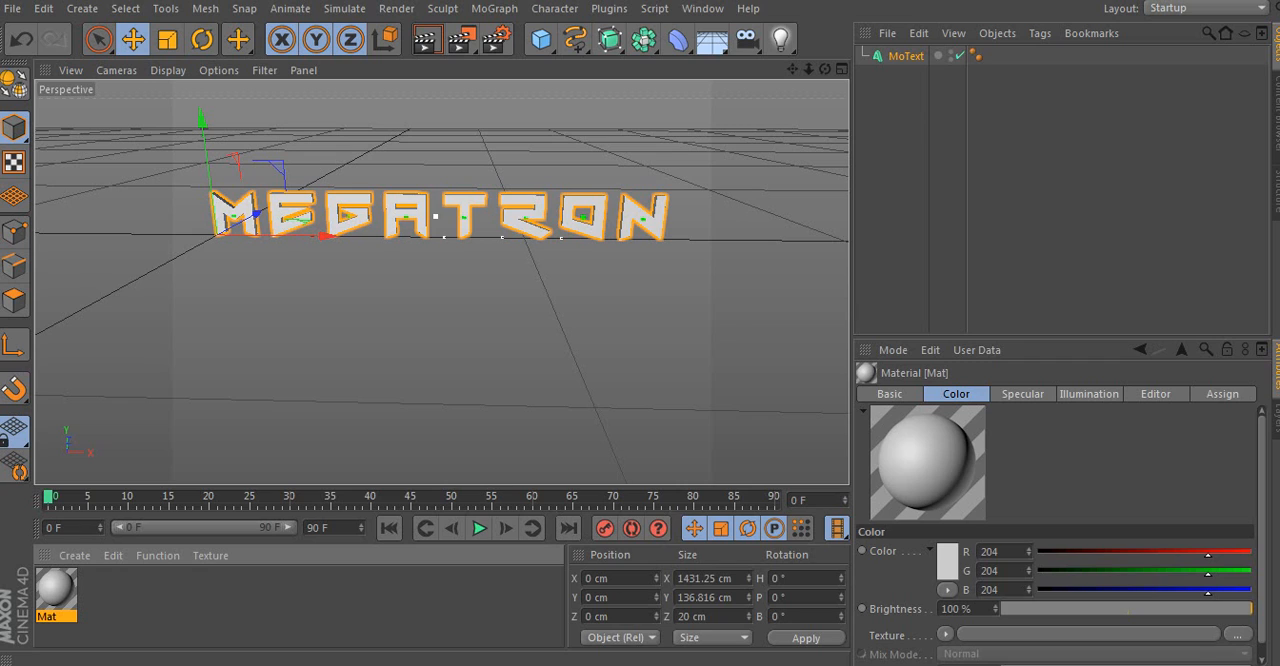
drag(1208, 573, 1038, 573)
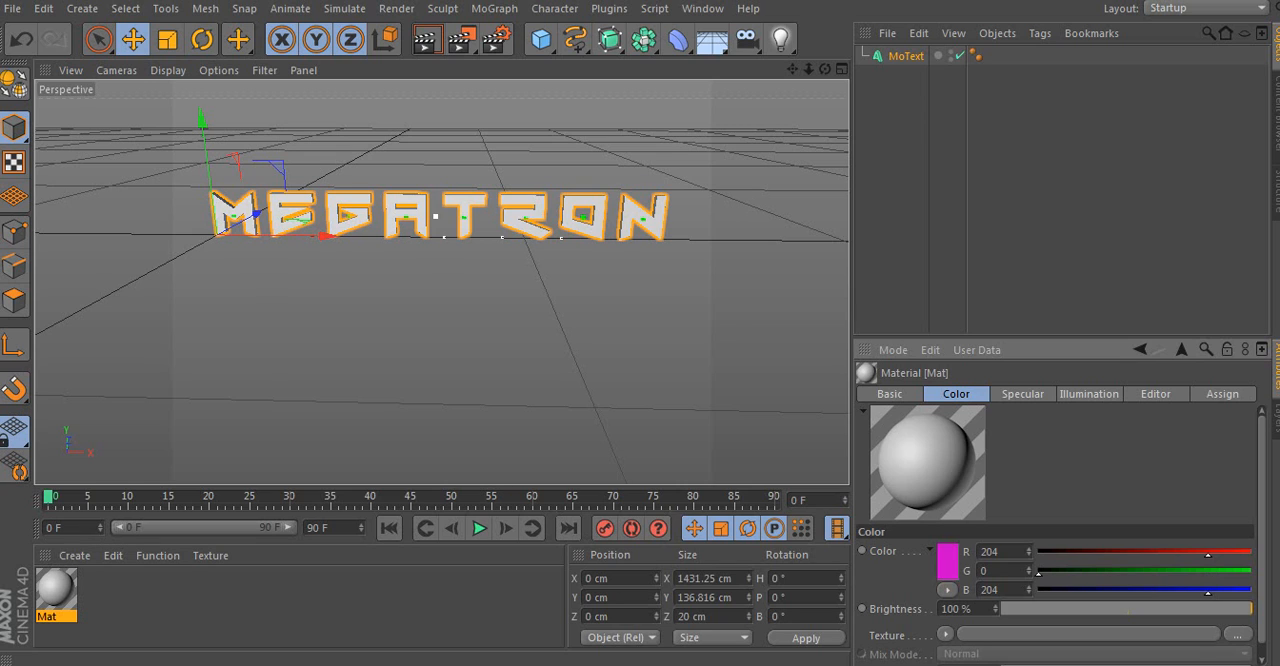
drag(1208, 590, 1249, 590)
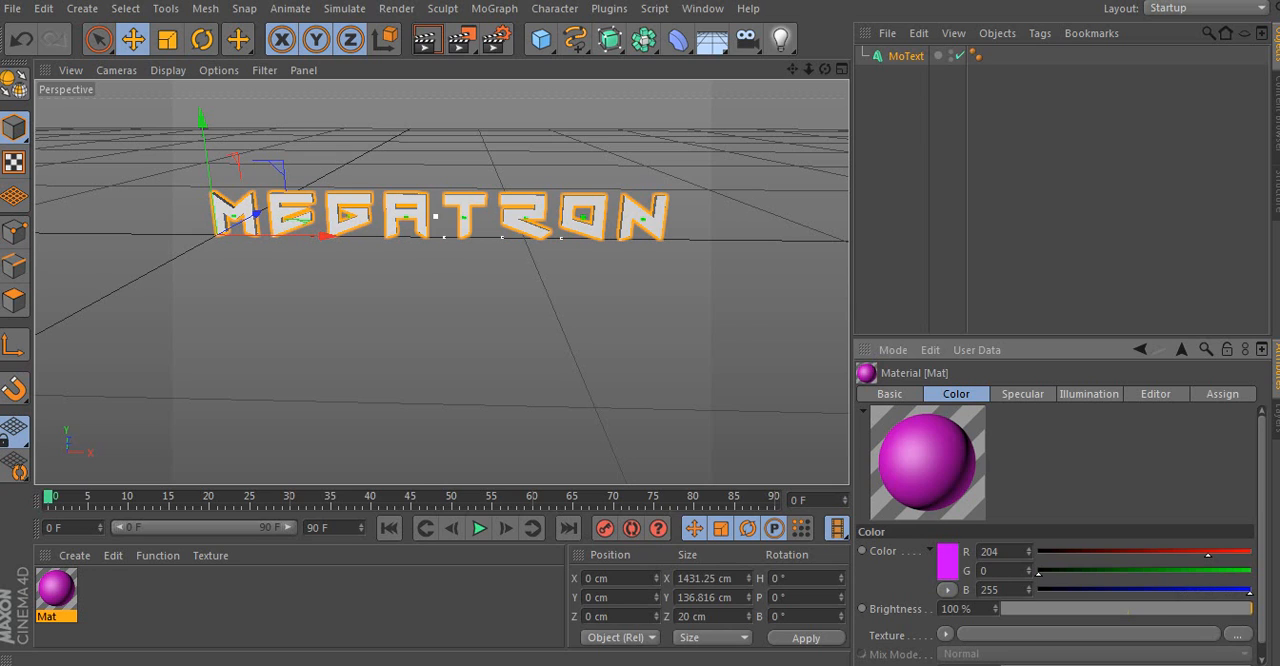
drag(1210, 552, 1156, 552)
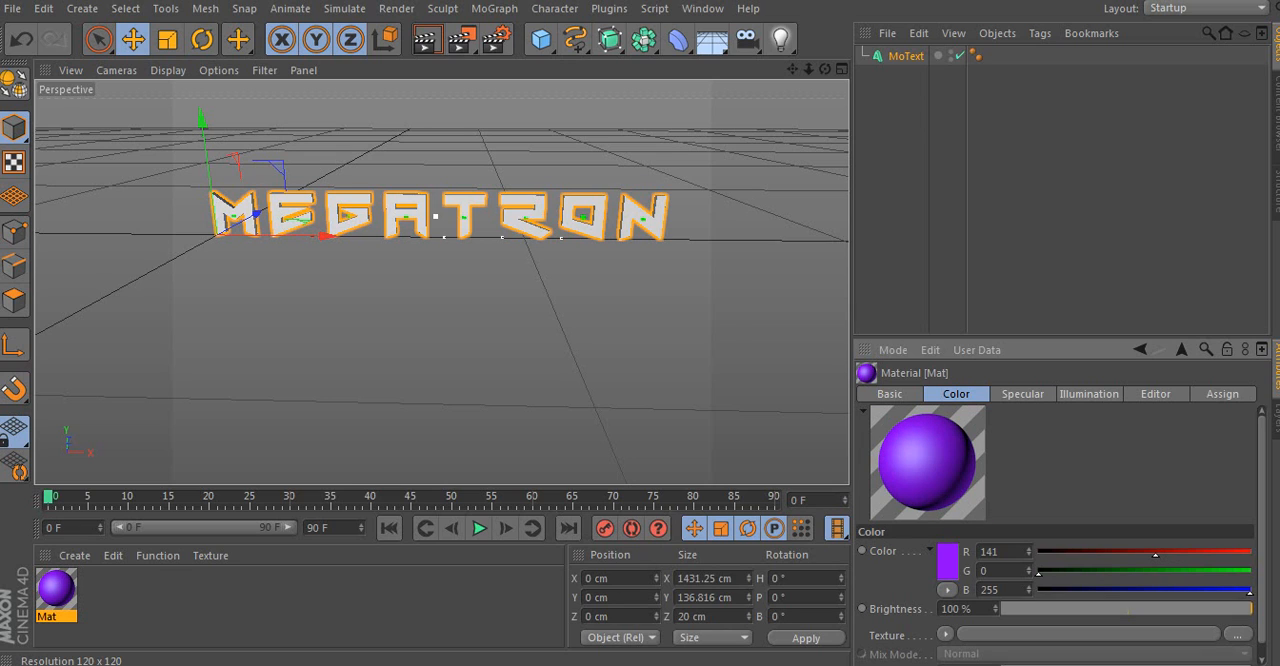
drag(56, 589, 906, 56)
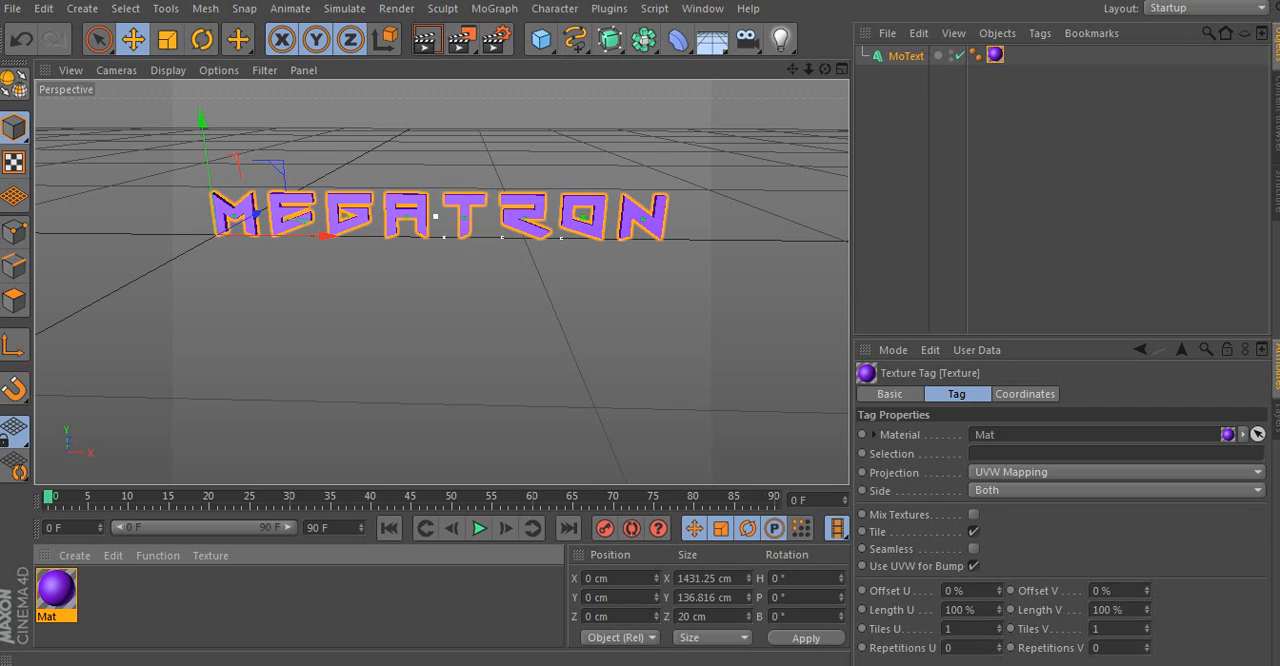
click(1050, 190)
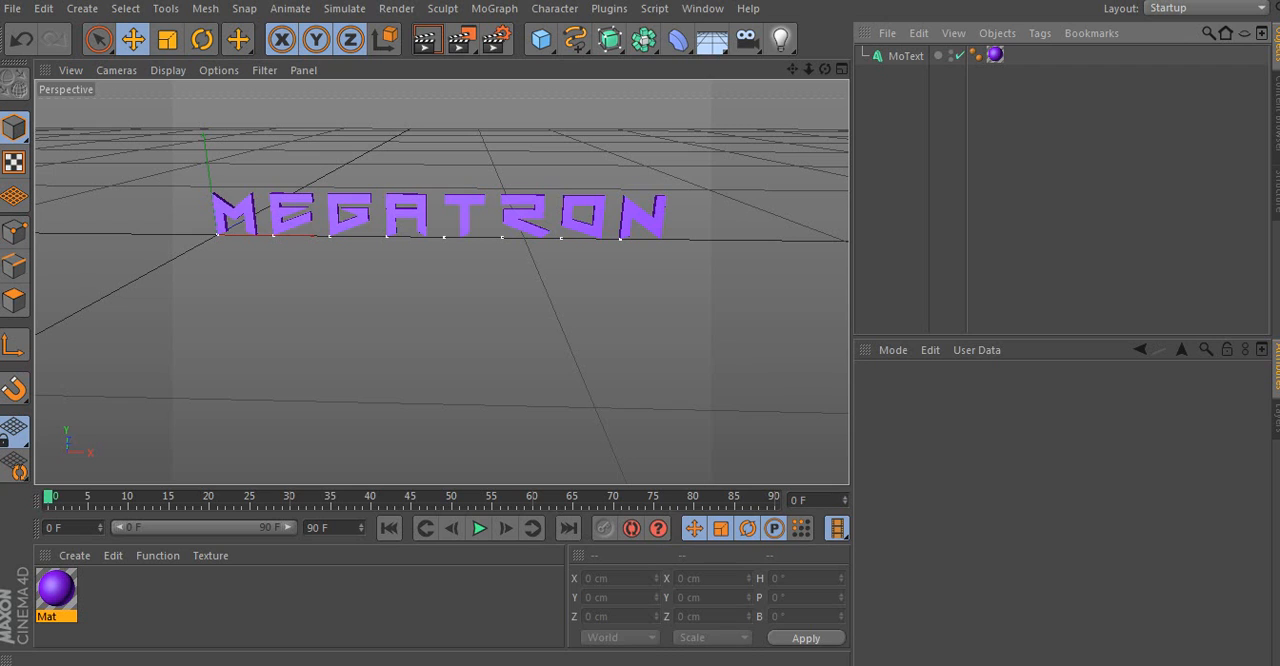
- Duplicate the MoText object in place and remove the purple material from the copy
click(906, 56)
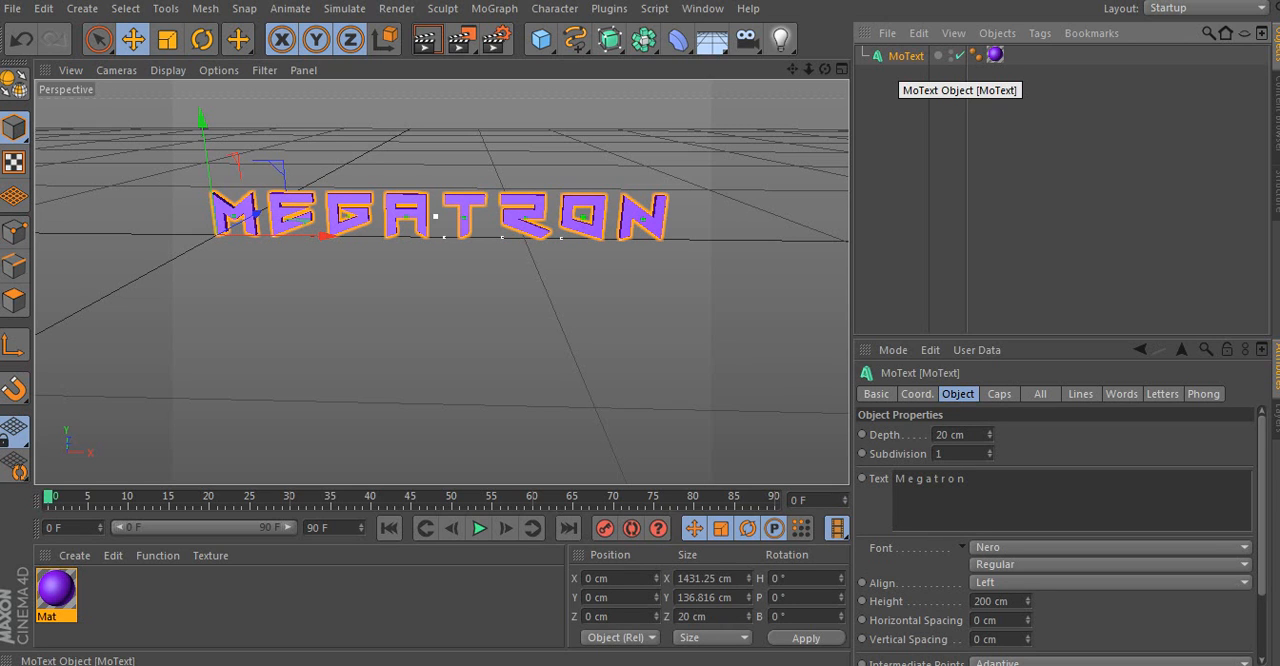
key(ctrl+c)
key(ctrl+v)
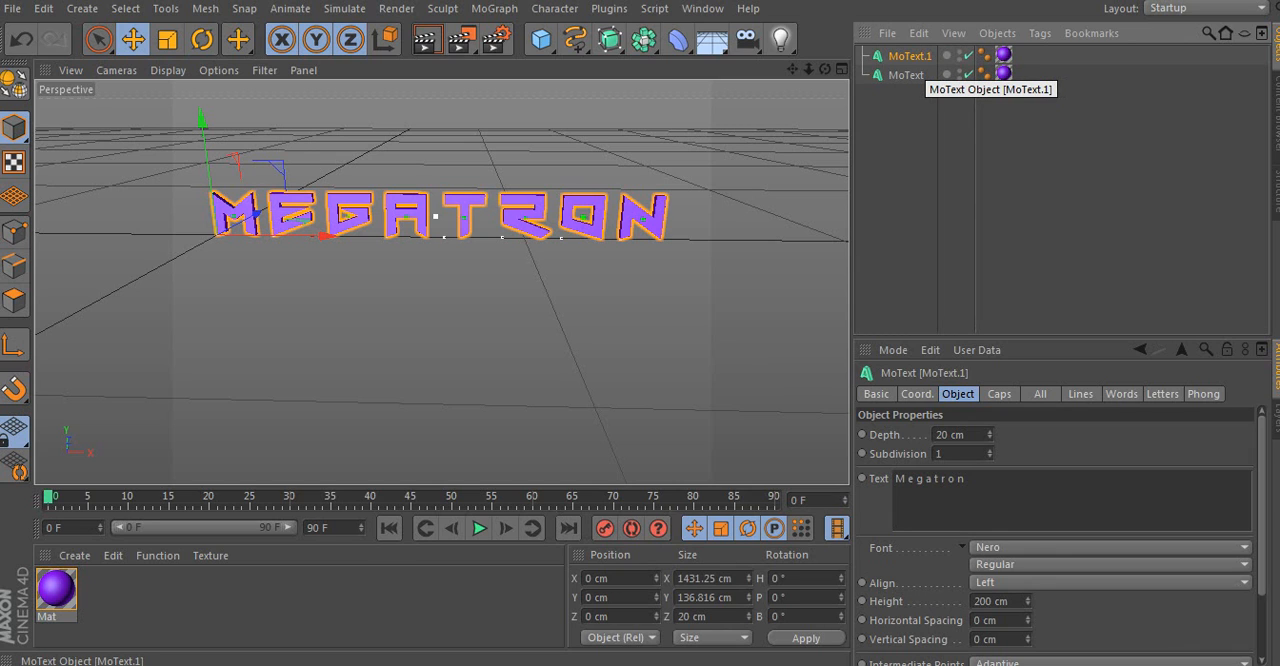
drag(1031, 55, 1000, 52)
key(Delete)
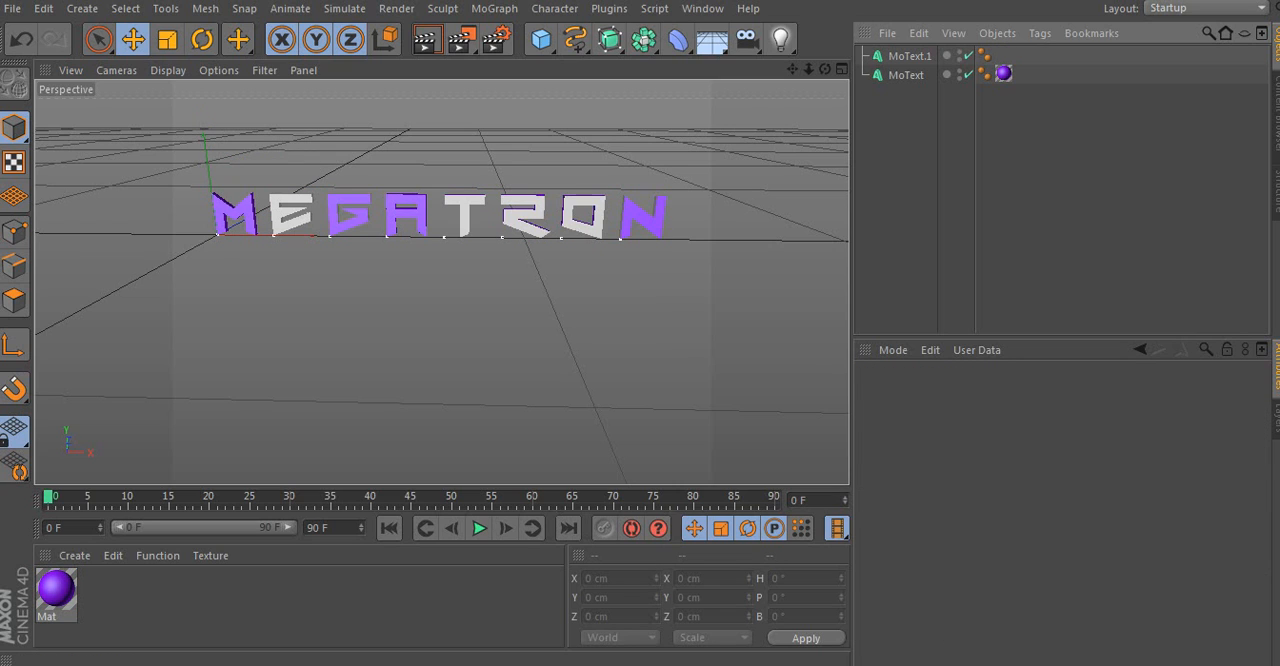
- Create a green material with RGB color 0, 165, 0 and apply it to the MoText.1 copy
double_click(215, 606)
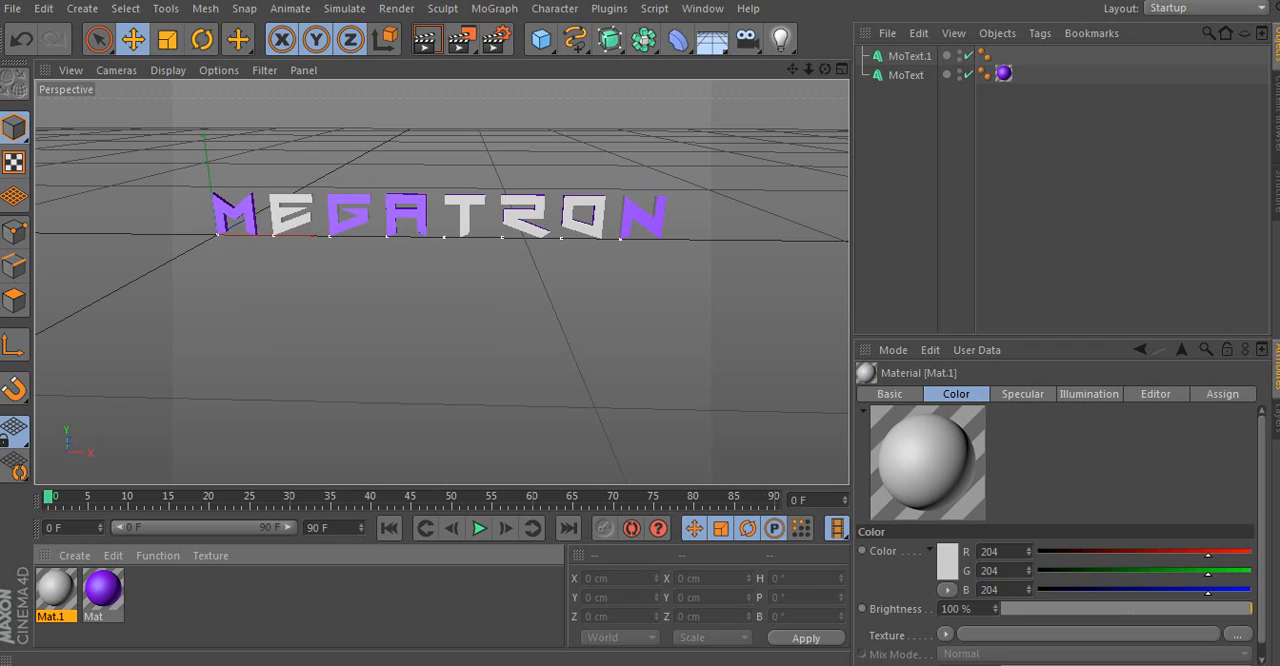
drag(1208, 592, 1037, 592)
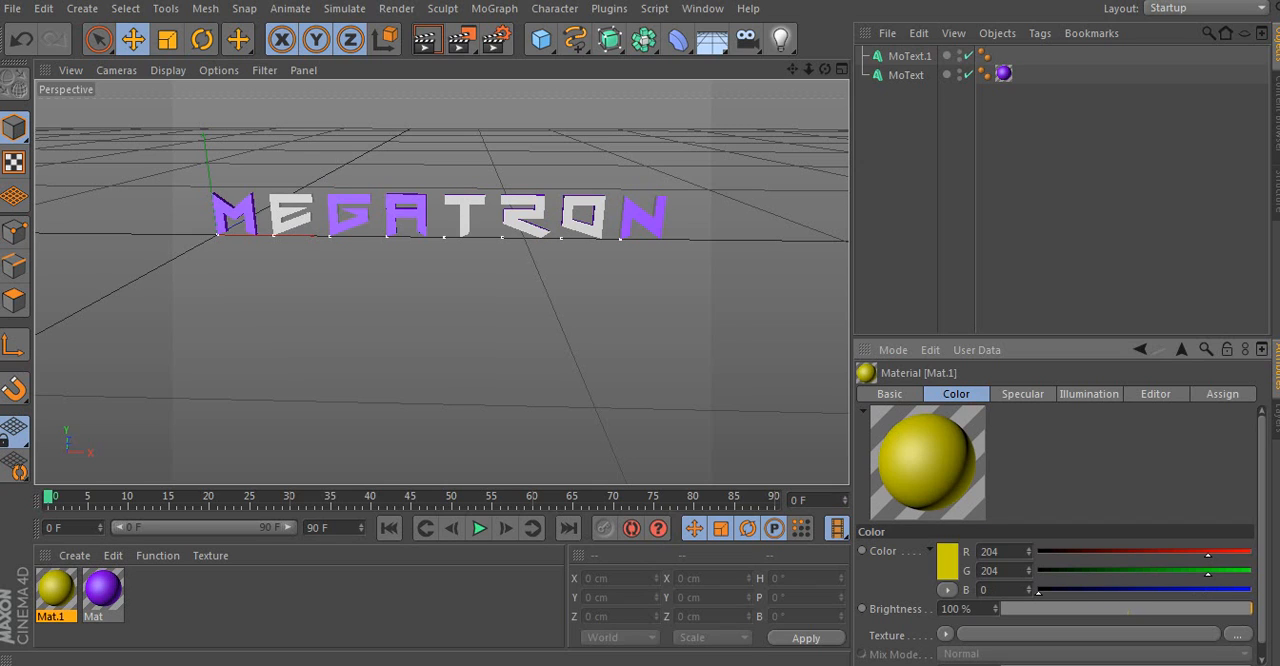
drag(1208, 554, 1037, 554)
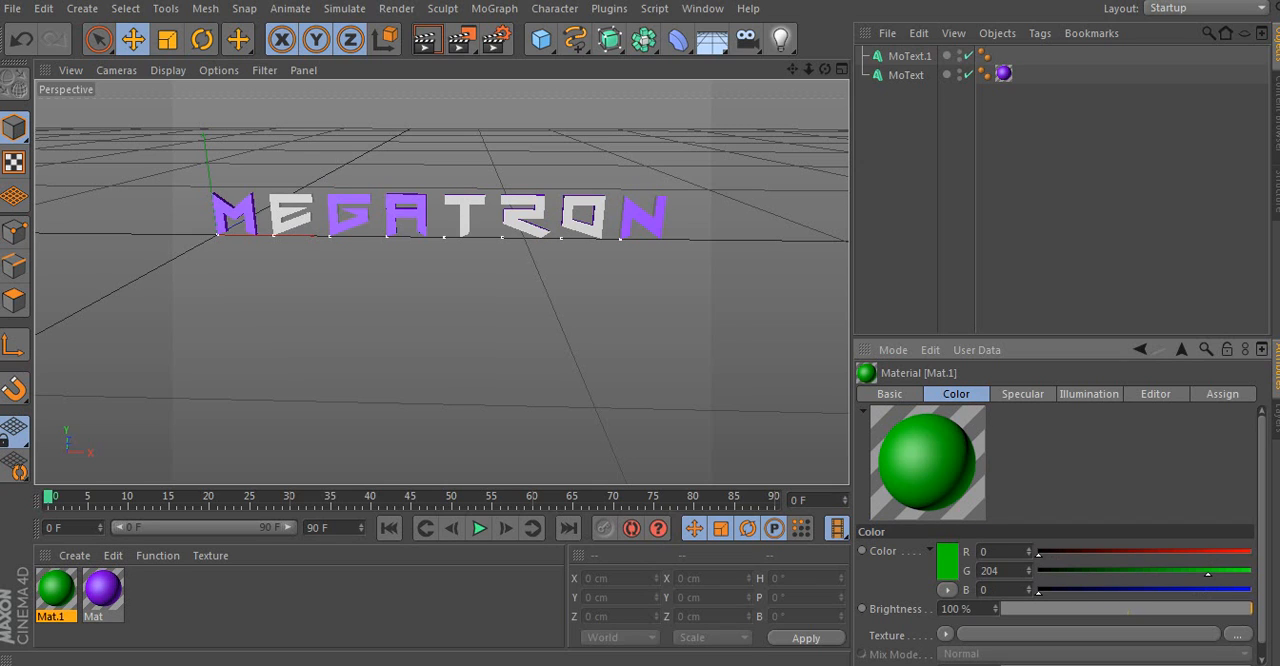
drag(1208, 572, 1178, 572)
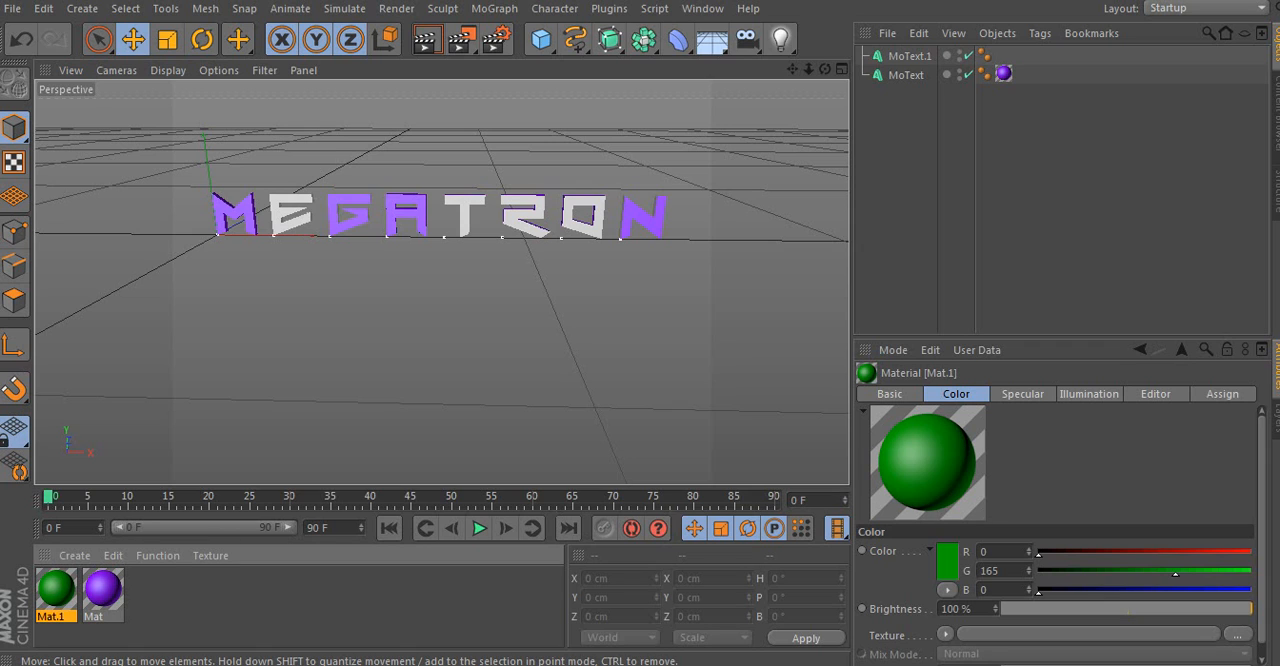
drag(56, 589, 909, 56)
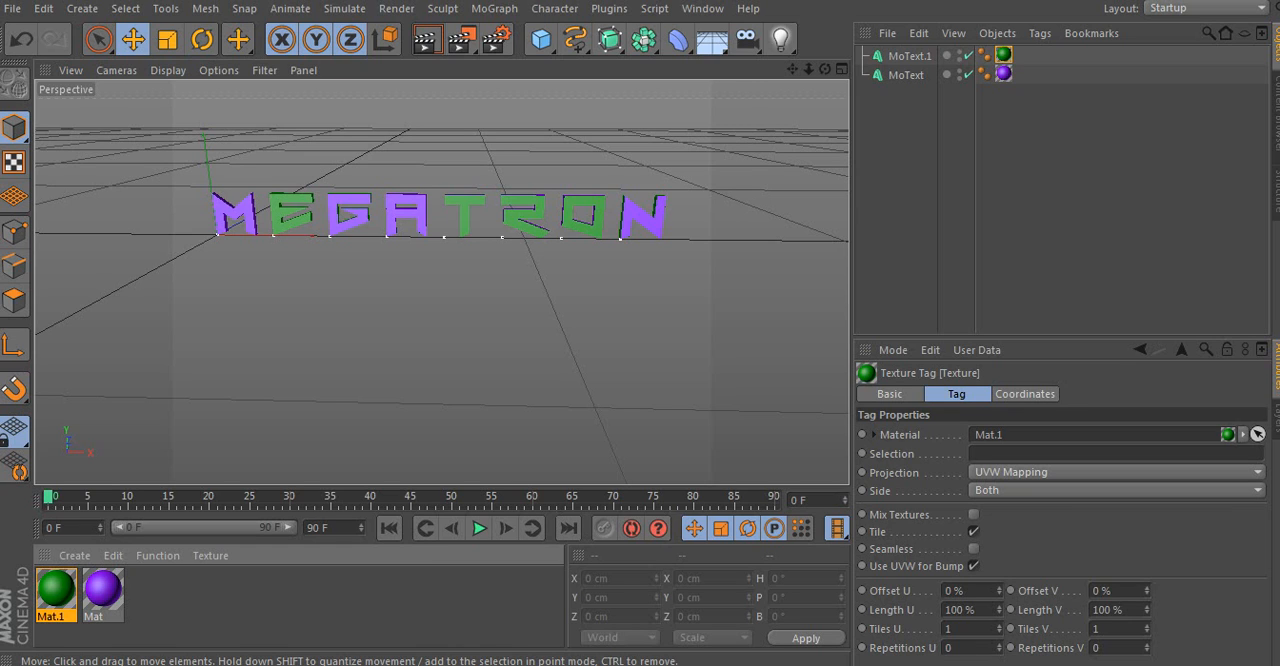
- Move the green MoText.1 copy back along the Z axis to about 9.3 cm, behind the purple text
click(255, 214)
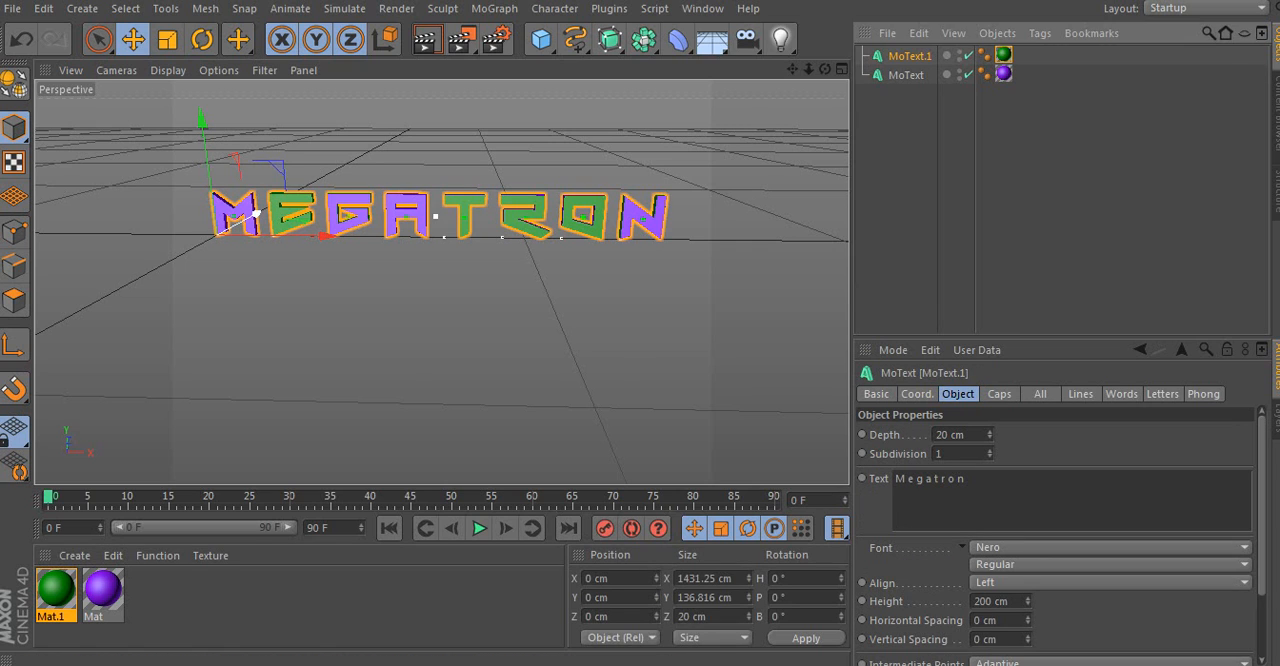
drag(255, 214, 258, 213)
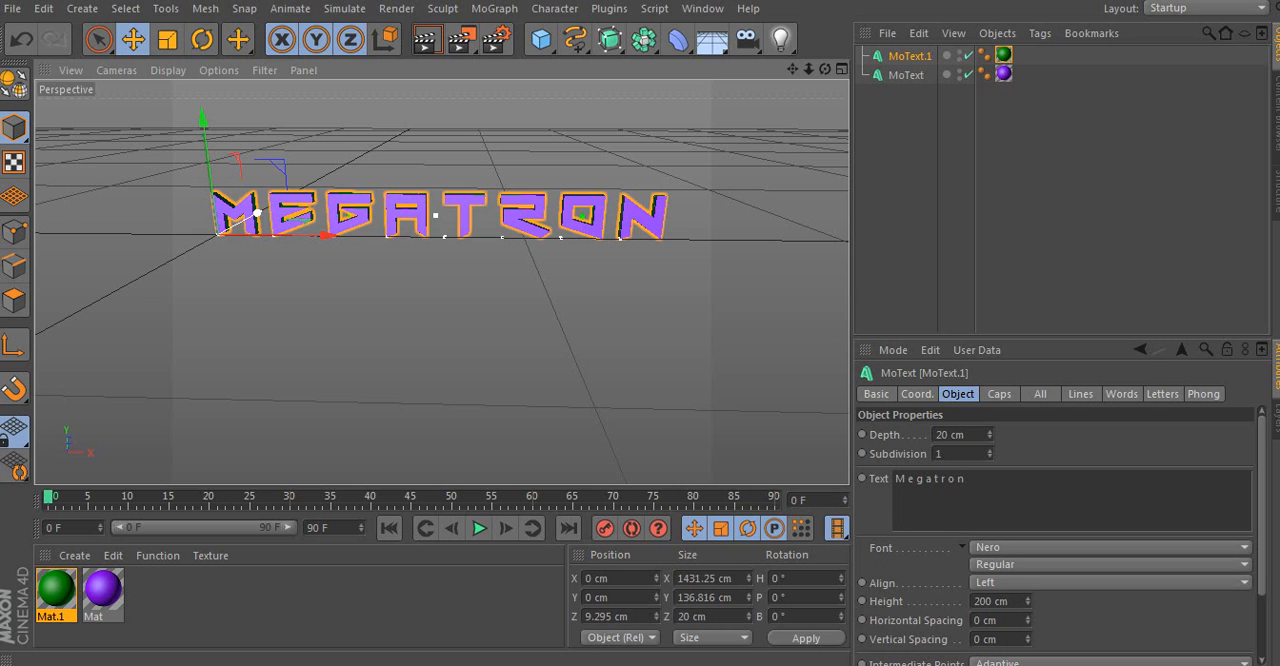
- Select both MoText objects and break them into 20 pieces each with the Thrausi plugin
click(962, 200)
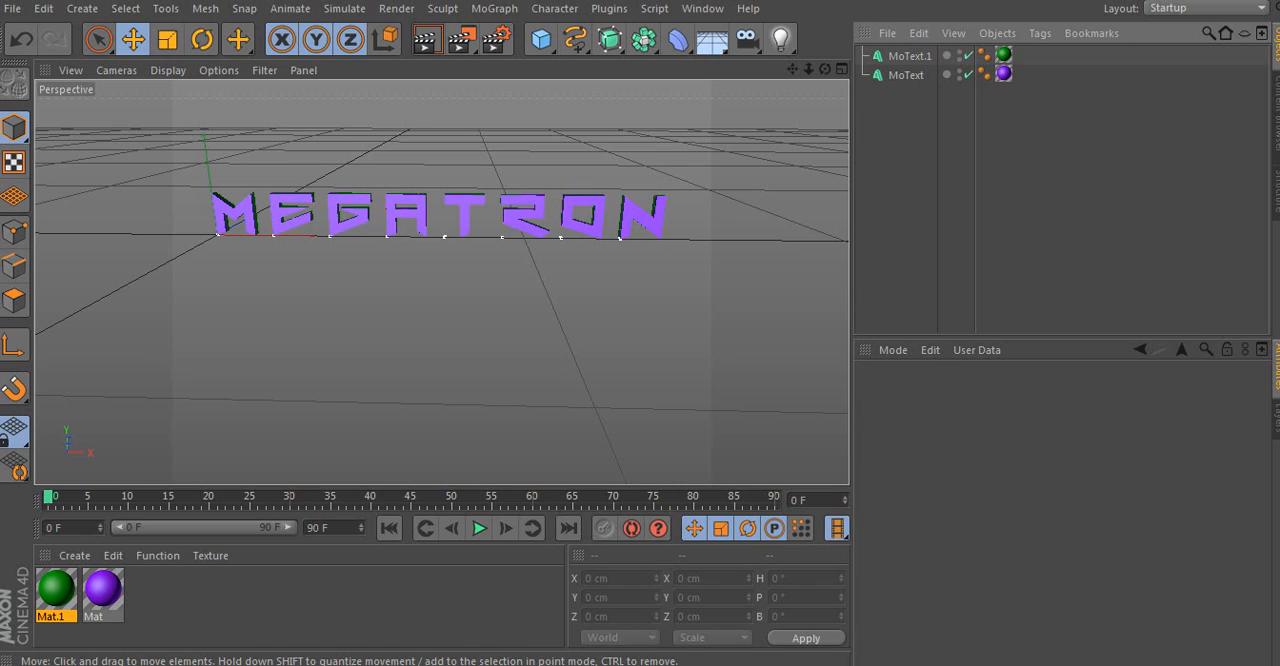
drag(907, 117, 895, 53)
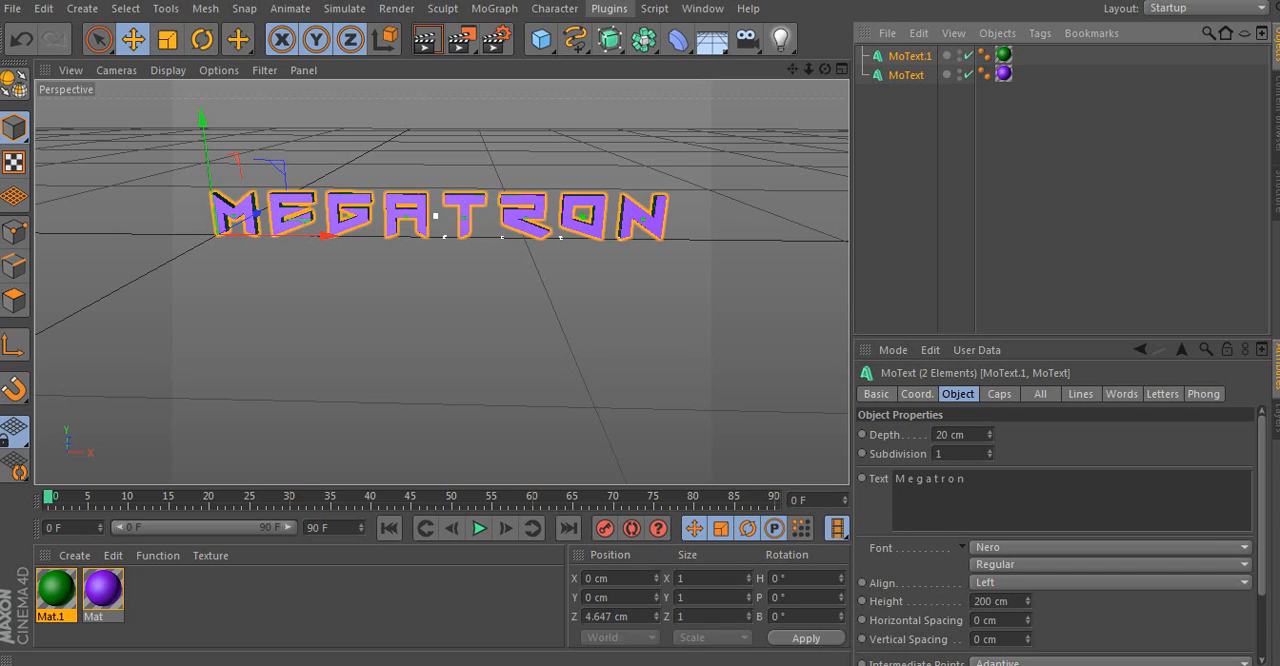
click(609, 9)
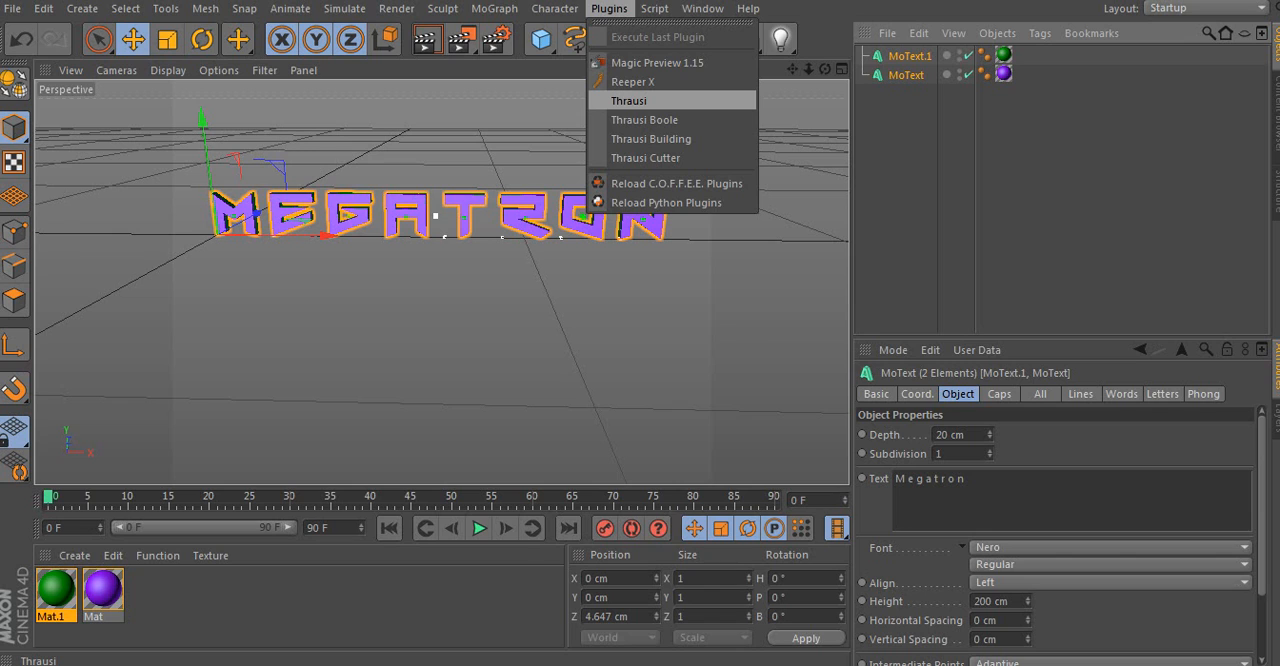
click(629, 100)
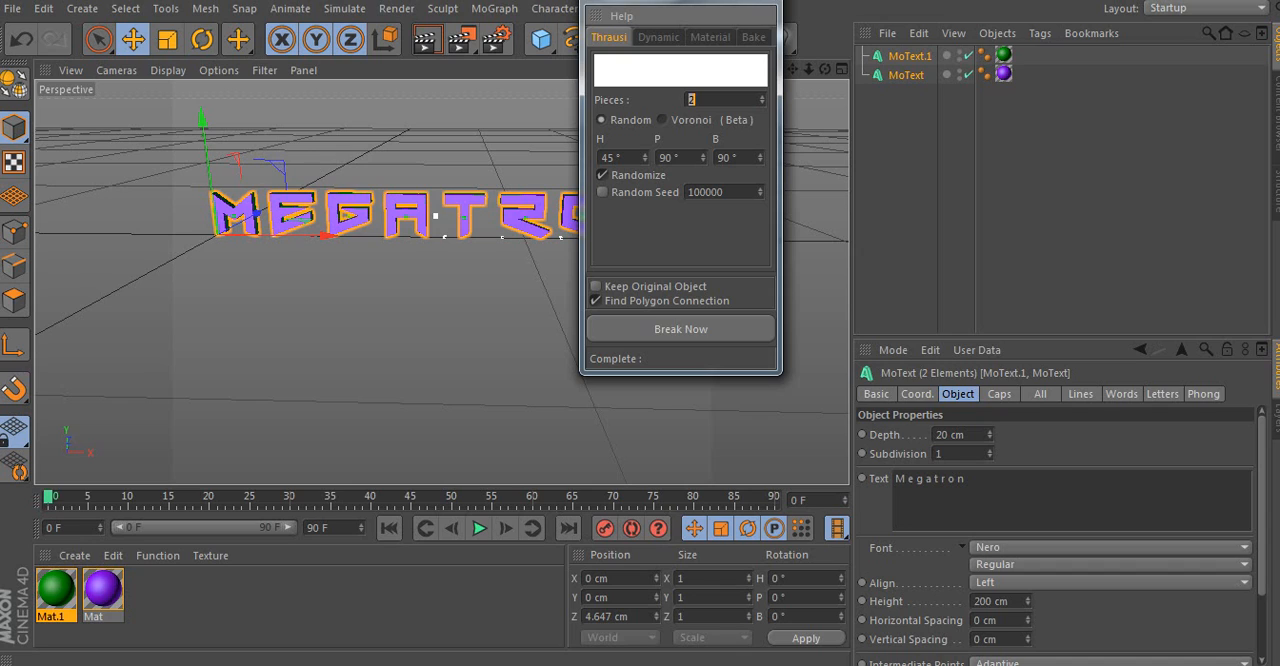
text(20)
click(680, 329)
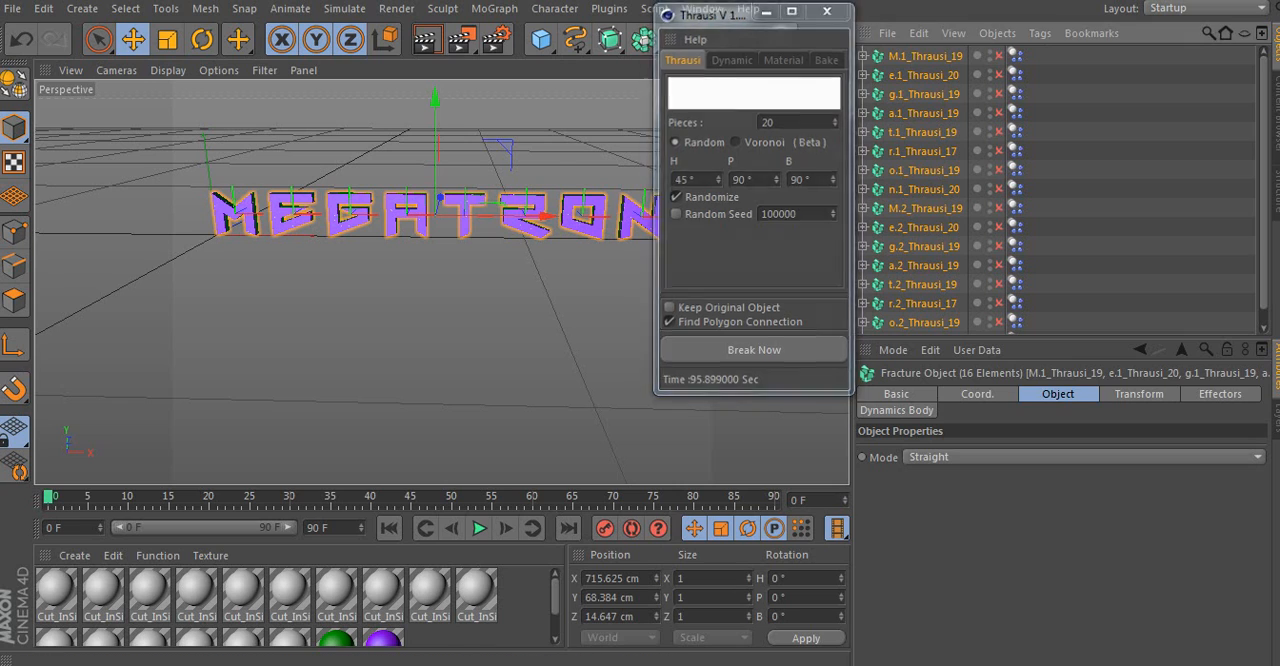
click(828, 9)
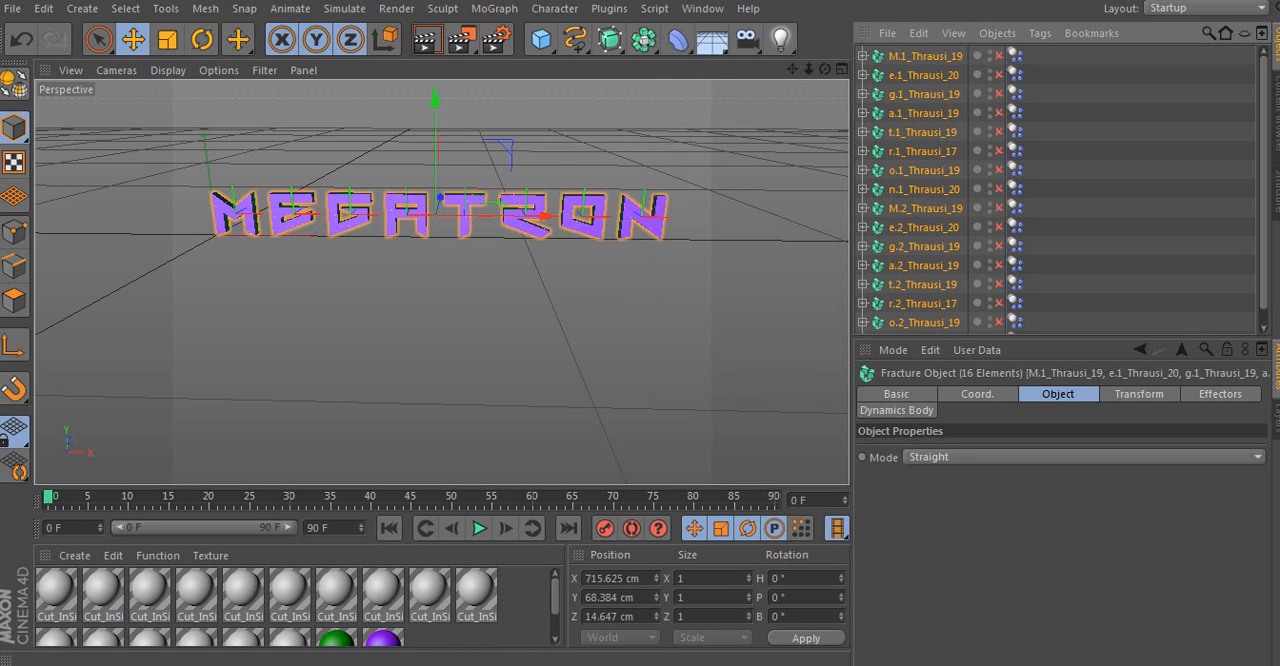
- Deselect the Thrausi fracture objects and render the broken text at frame 2 as a viewport preview
scroll(1060, 190, down, 1)
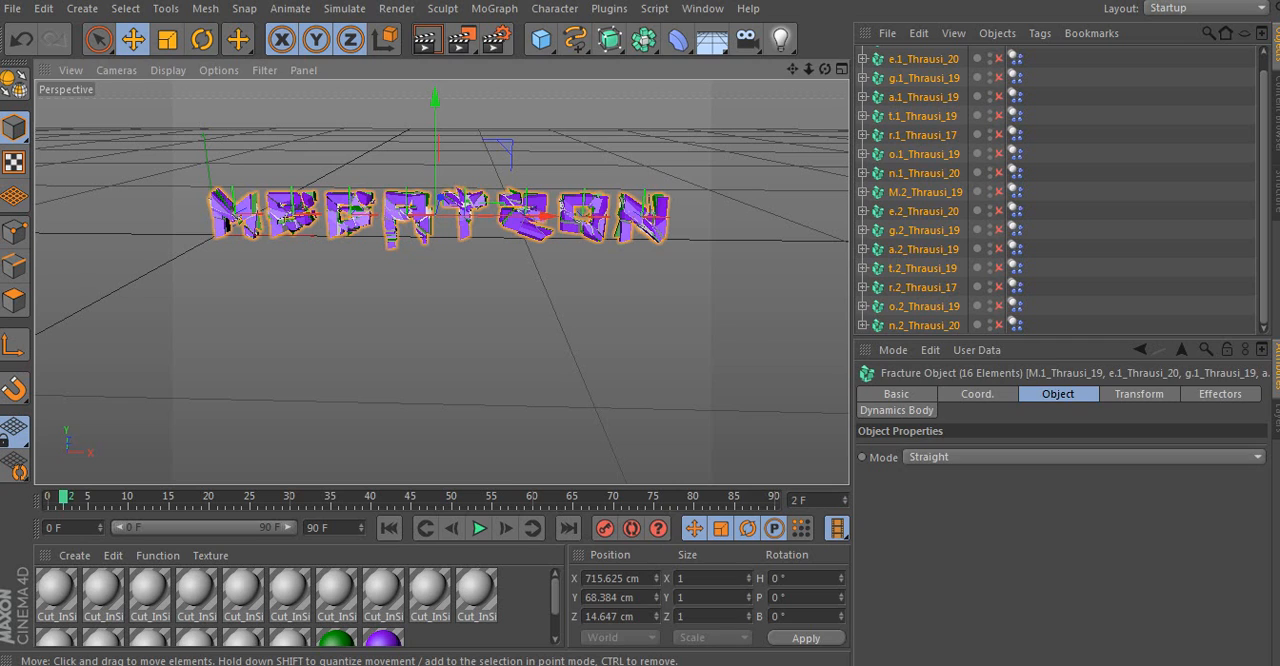
click(440, 345)
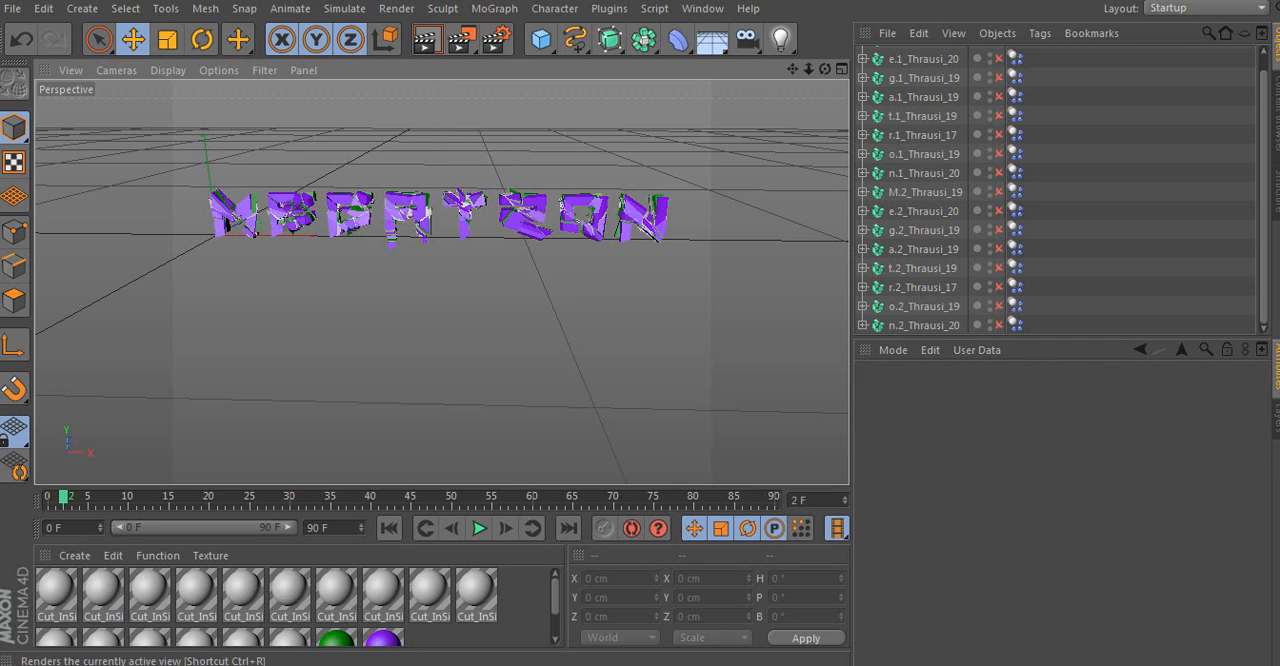
click(427, 40)
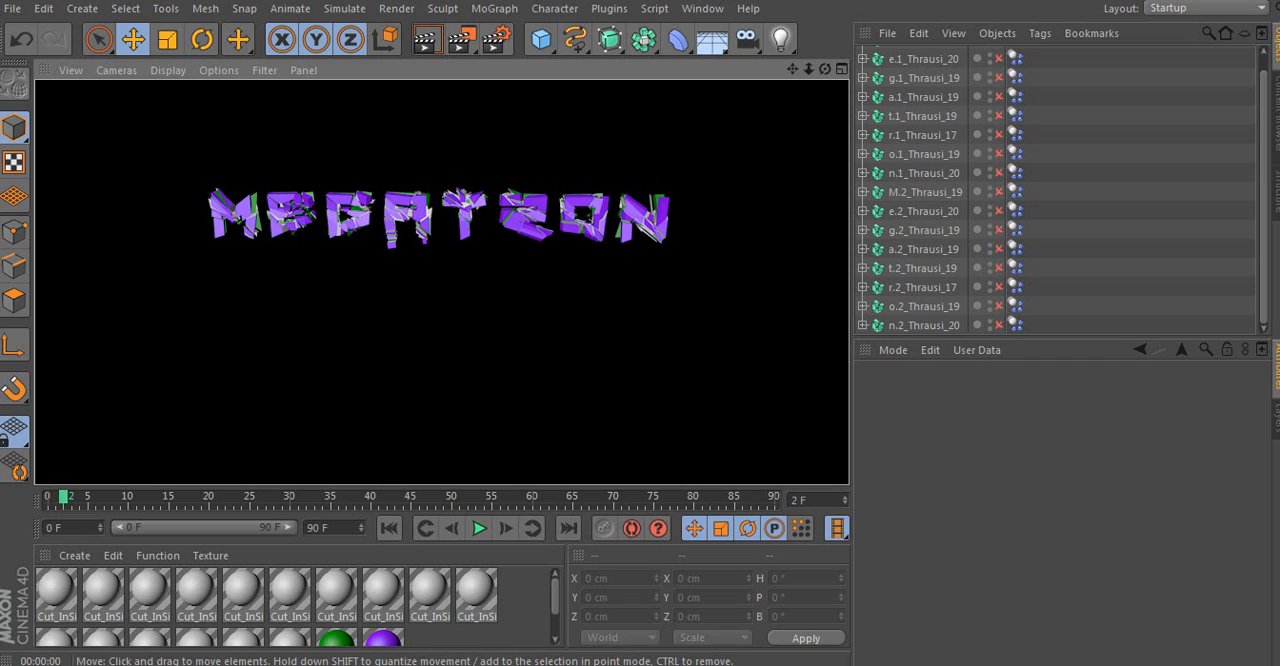
key(a)
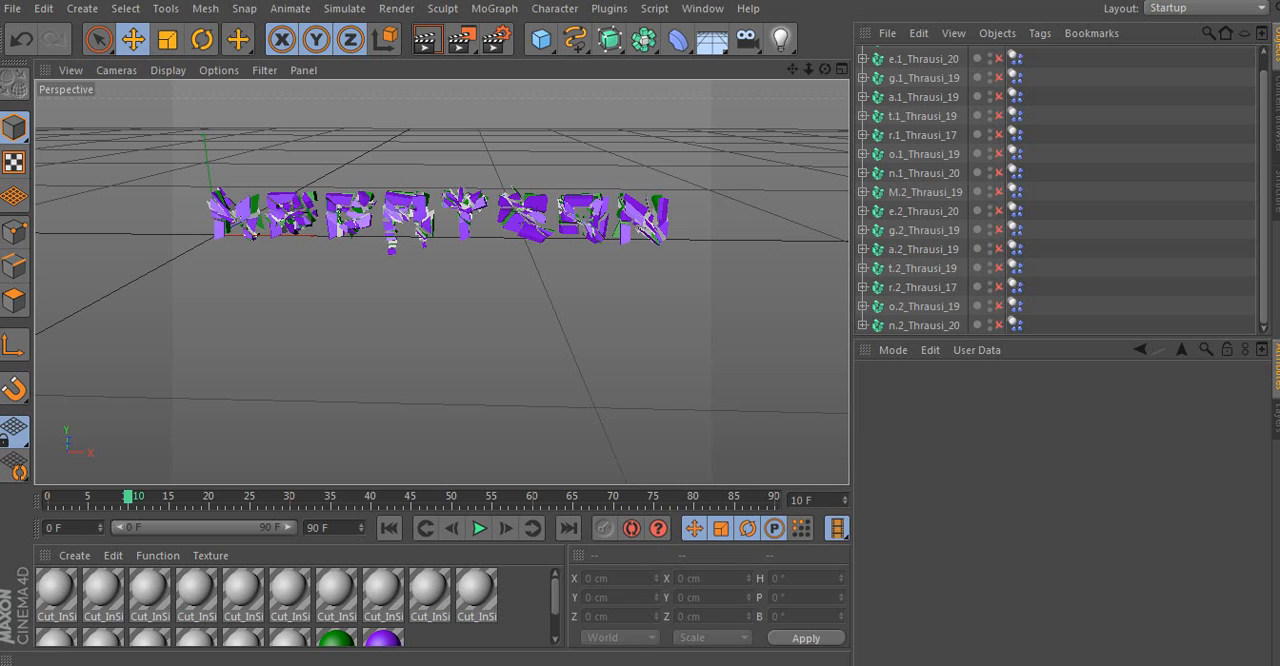
- Scrub through the timeline up to frame 90 to examine the shatter animation, and return to frame 0
drag(128, 497, 169, 497)
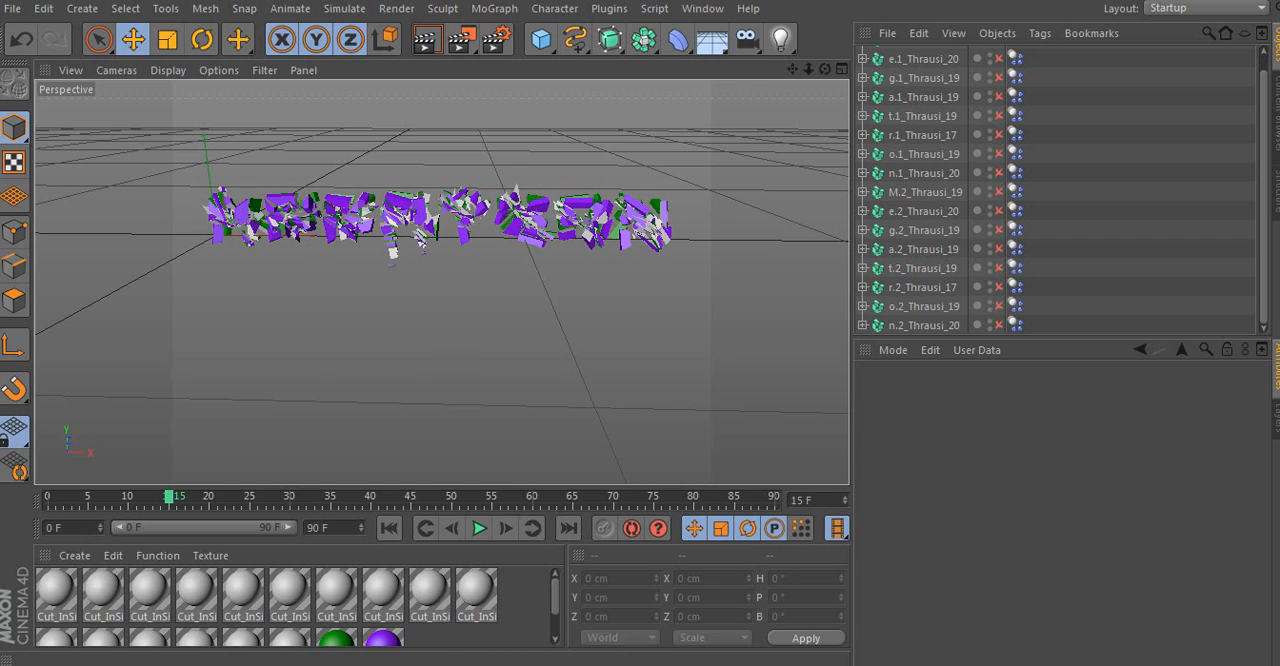
drag(169, 497, 48, 497)
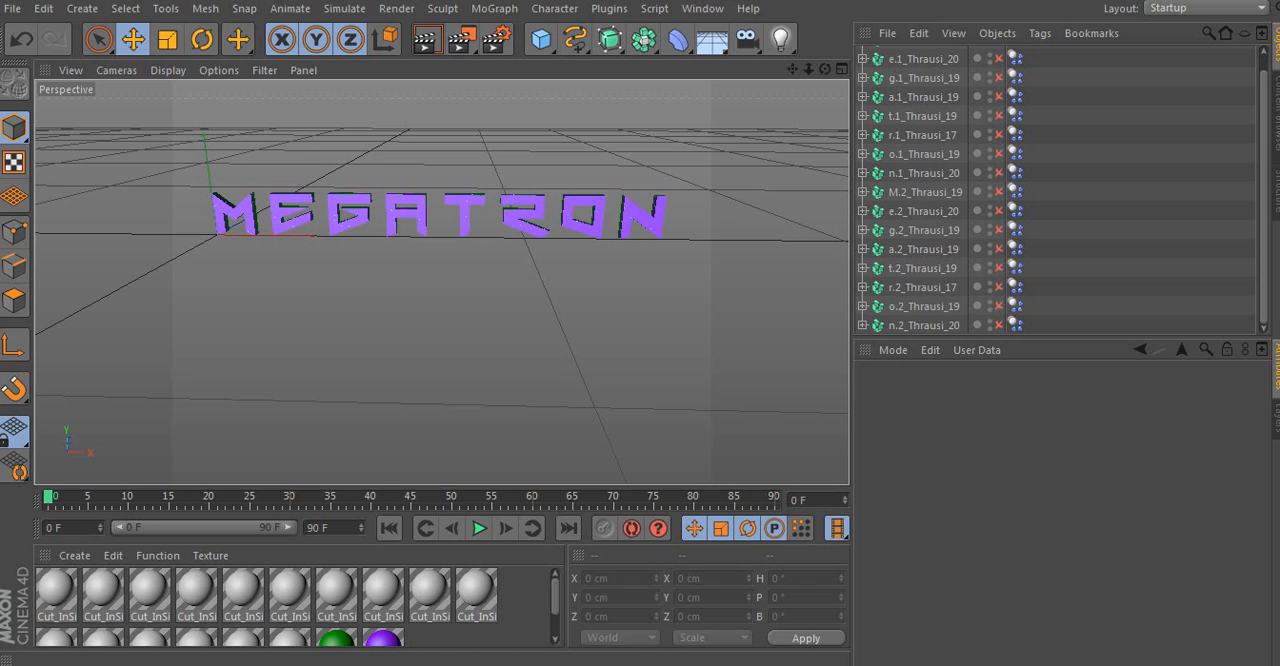
drag(48, 497, 773, 497)
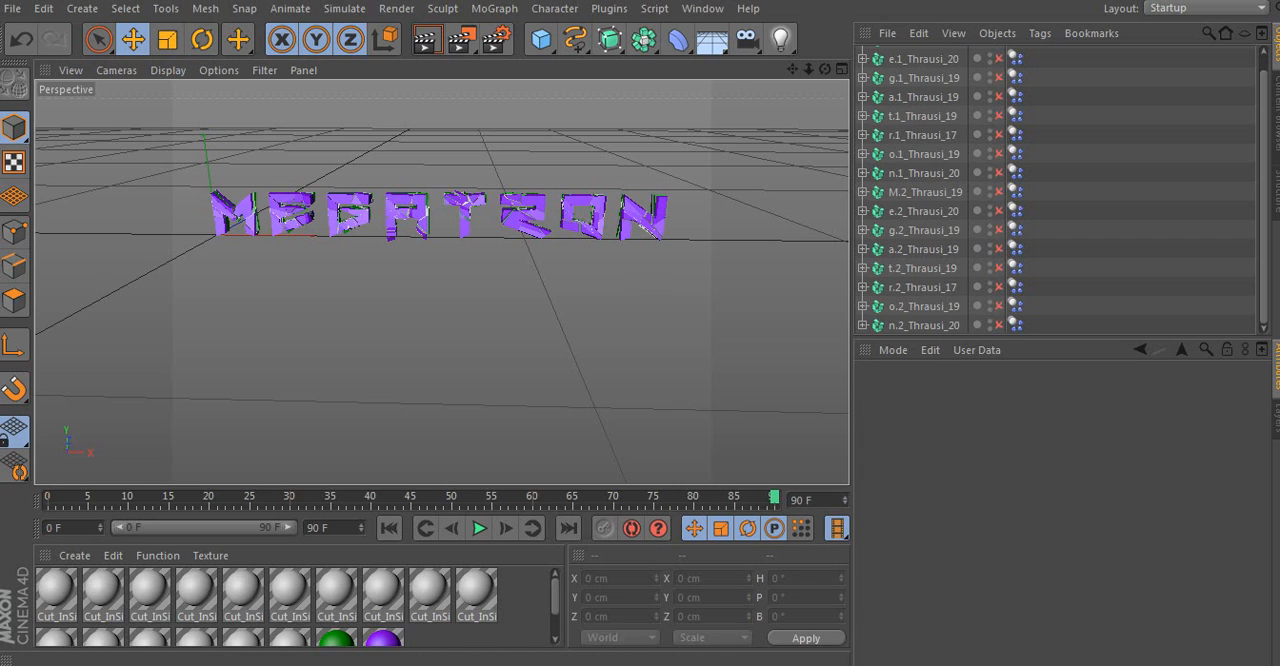
drag(773, 498, 89, 498)
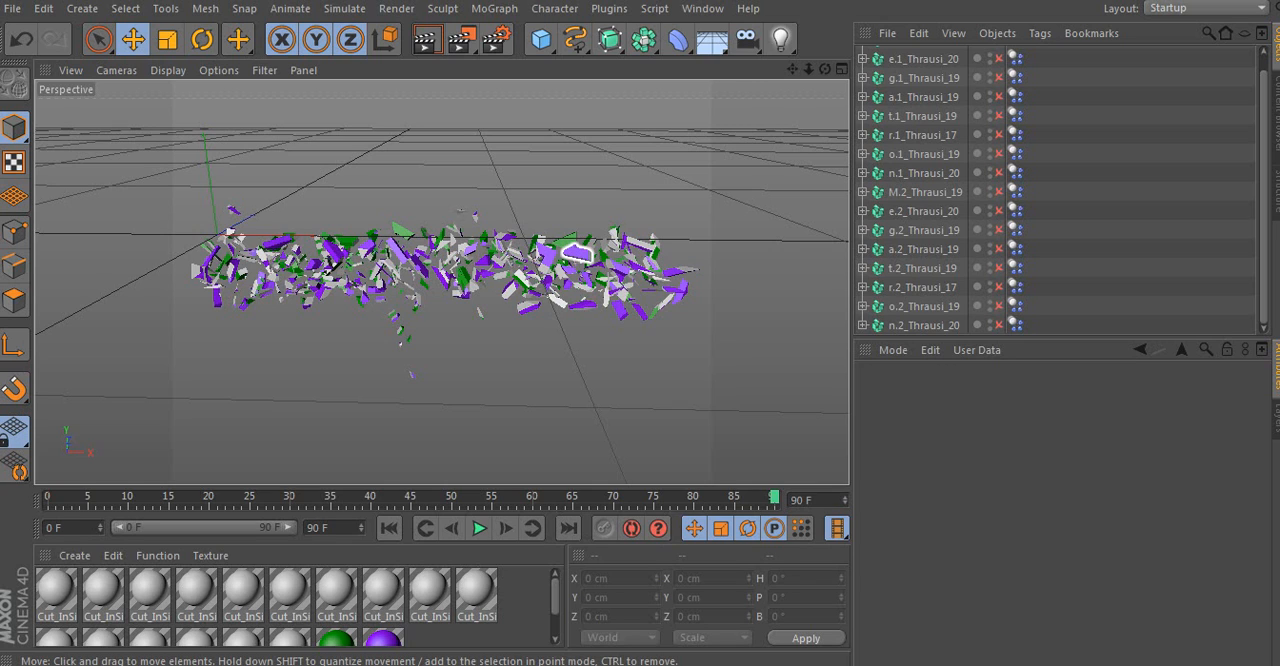
drag(774, 497, 49, 497)
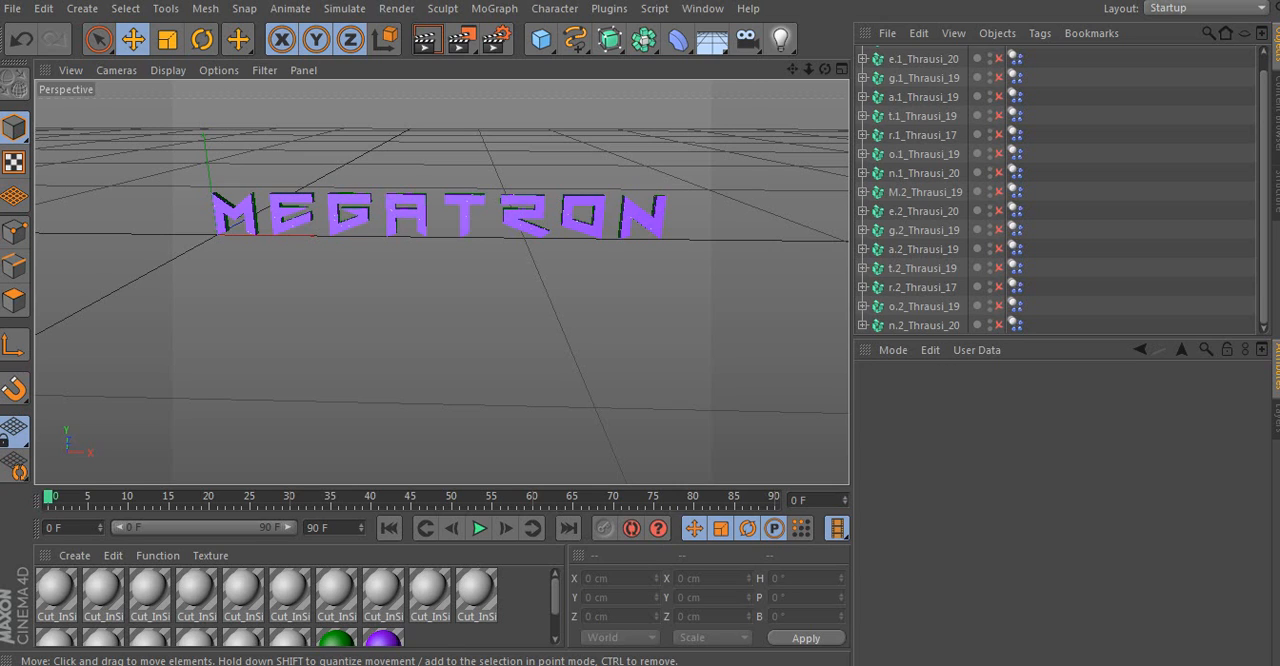
- Enable all the Thrausi fracture objects, from M.1_Thrausi_19 through n.2_Thrausi_20
scroll(1055, 190, up, 1)
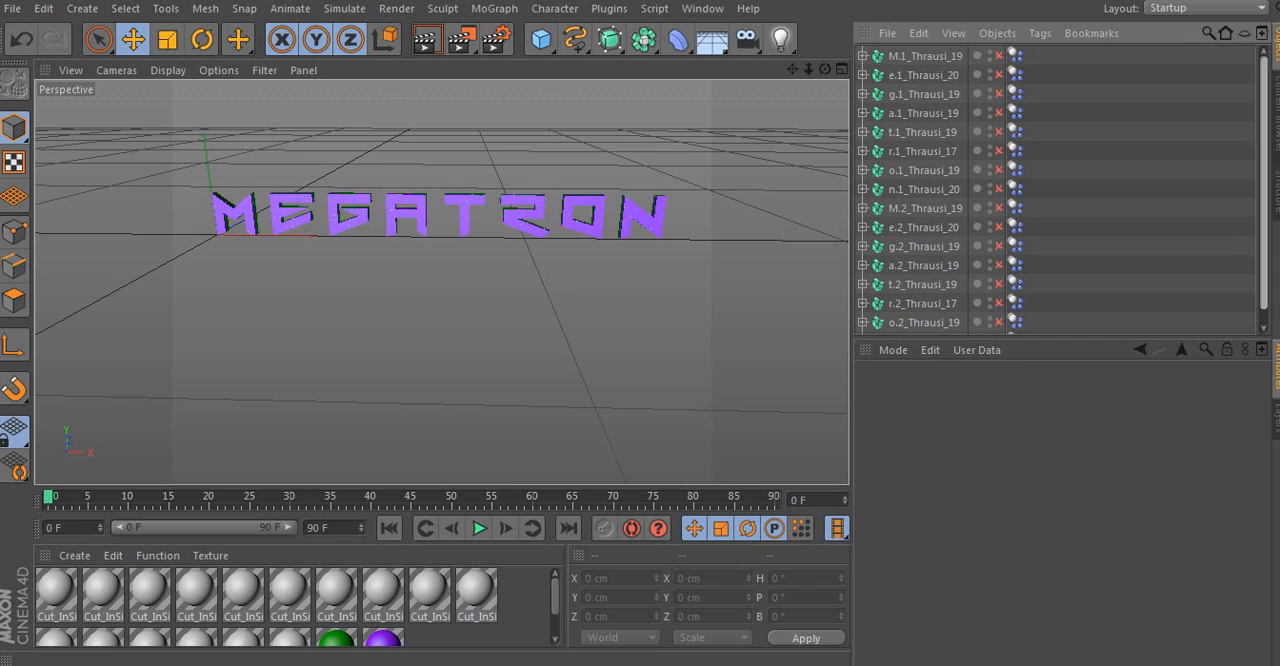
click(999, 56)
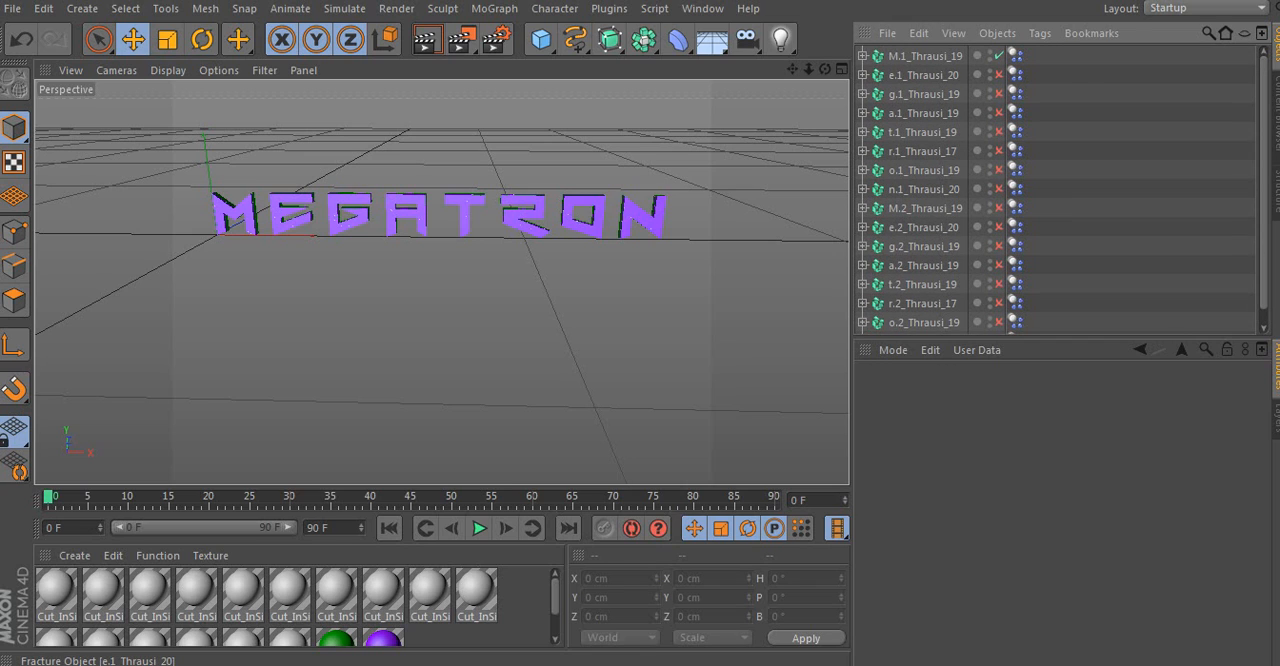
click(999, 75)
click(999, 94)
click(999, 113)
click(999, 151)
click(999, 170)
click(999, 189)
click(999, 208)
click(999, 227)
click(999, 246)
click(999, 265)
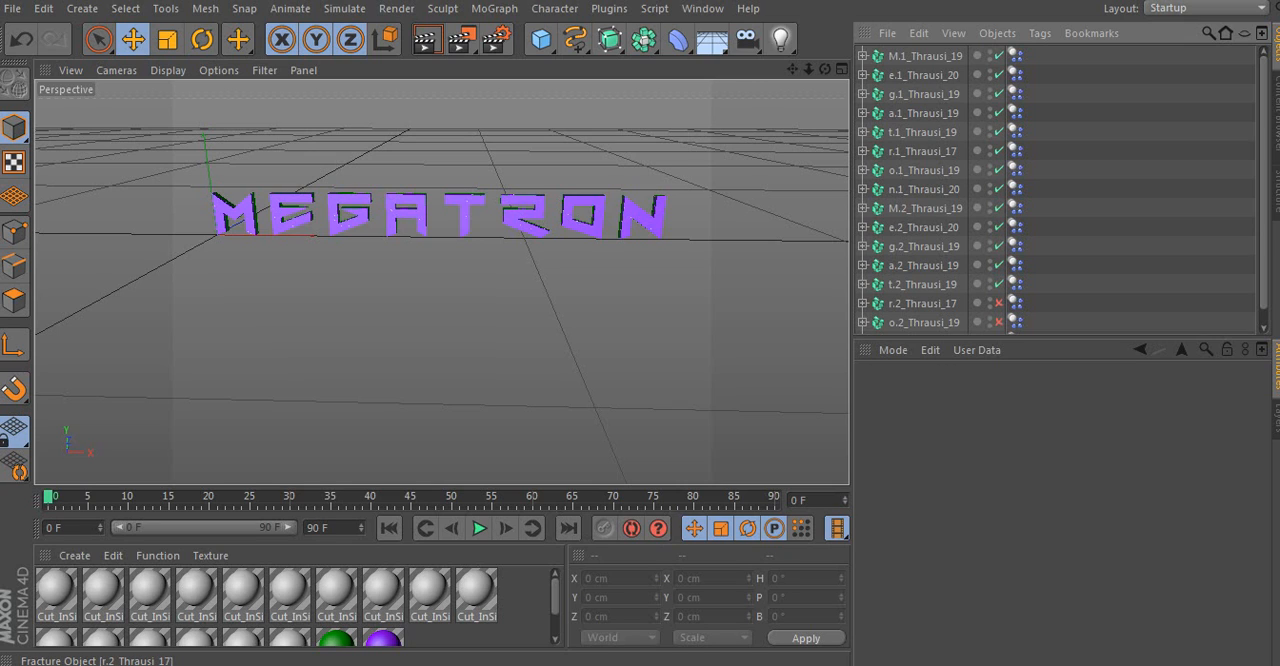
click(999, 303)
scroll(999, 303, down, 1)
click(998, 306)
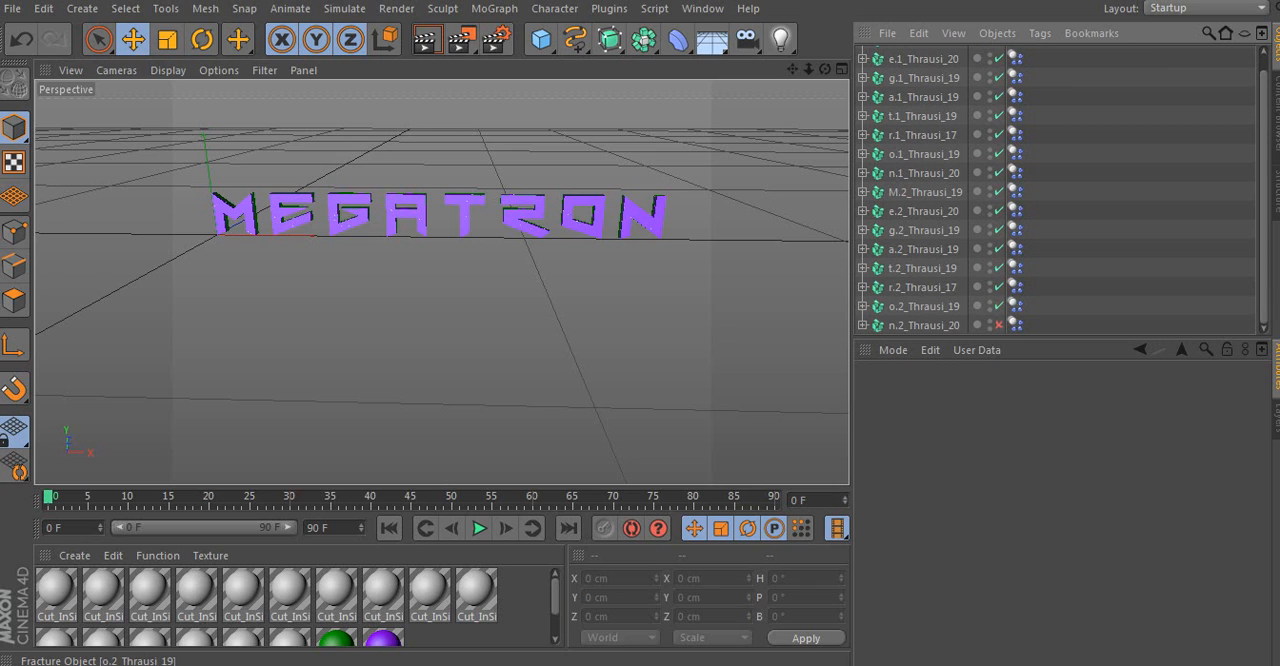
click(999, 325)
- Add a MoGraph Random effector to the scene
scroll(997, 289, up, 1)
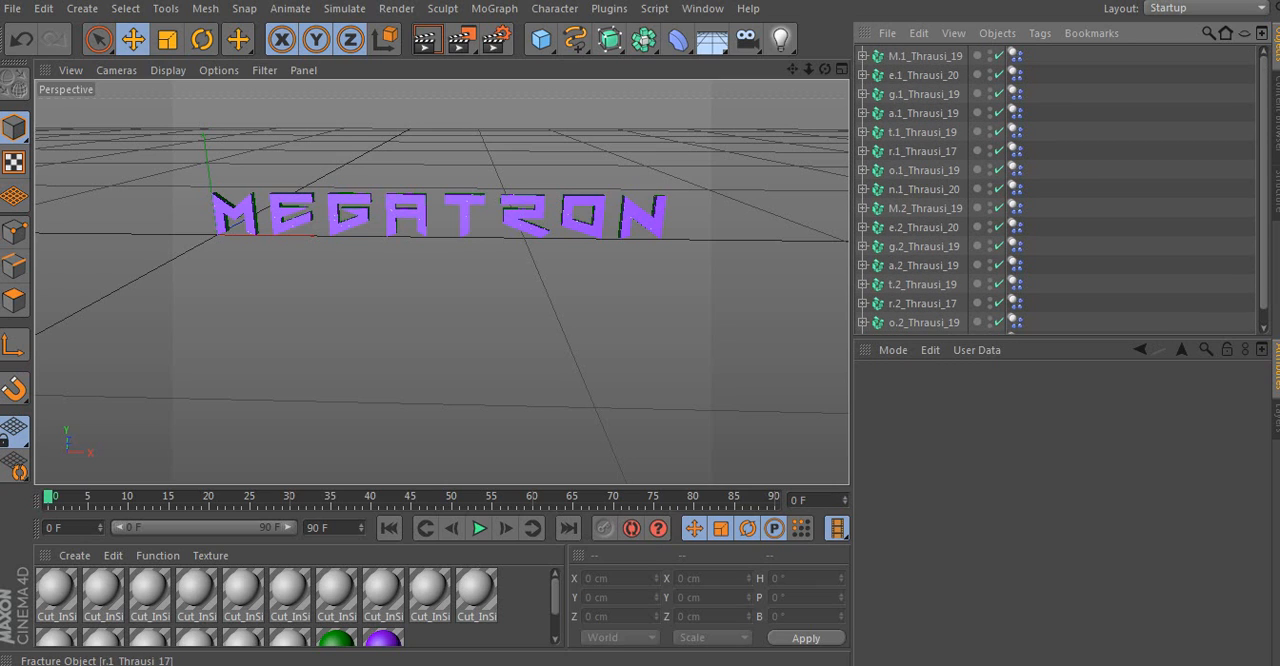
click(494, 8)
mouse_move(520, 37)
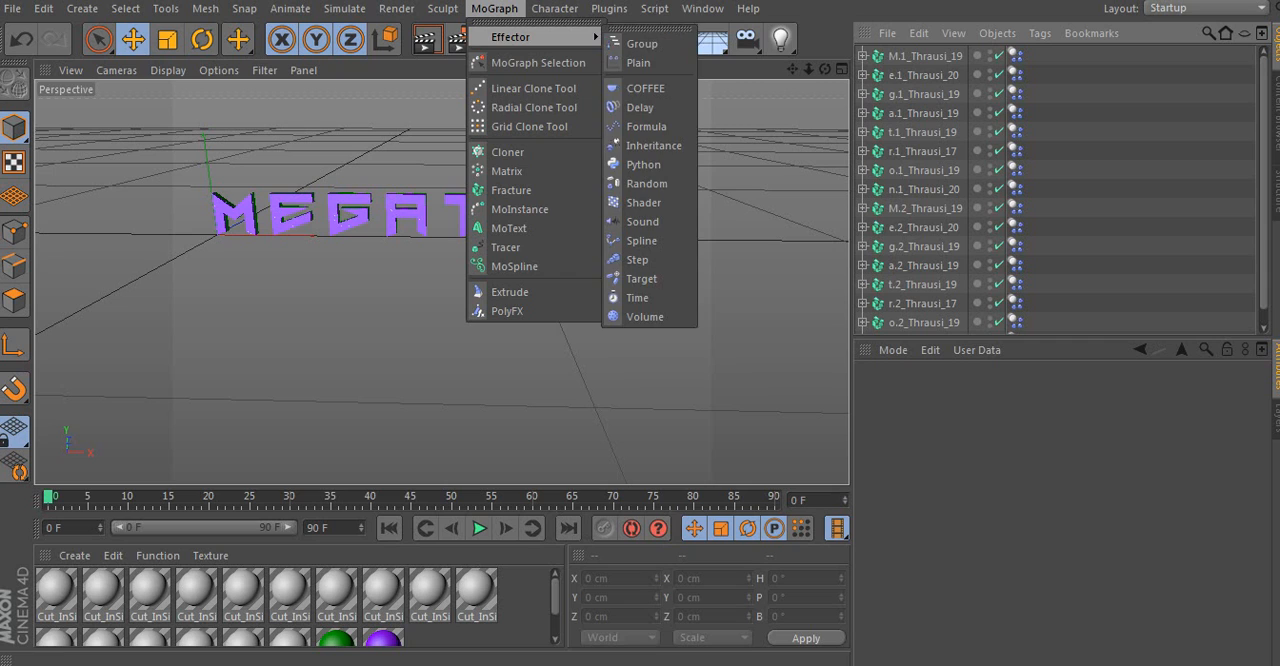
click(646, 183)
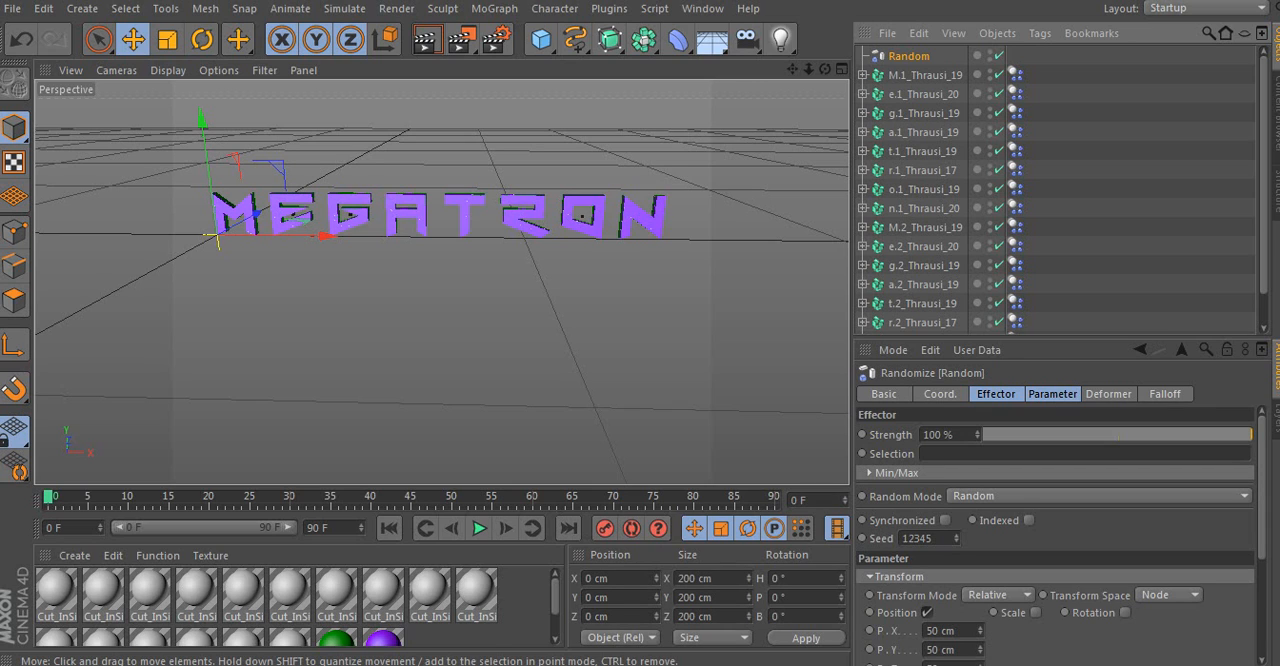
drag(218, 236, 328, 238)
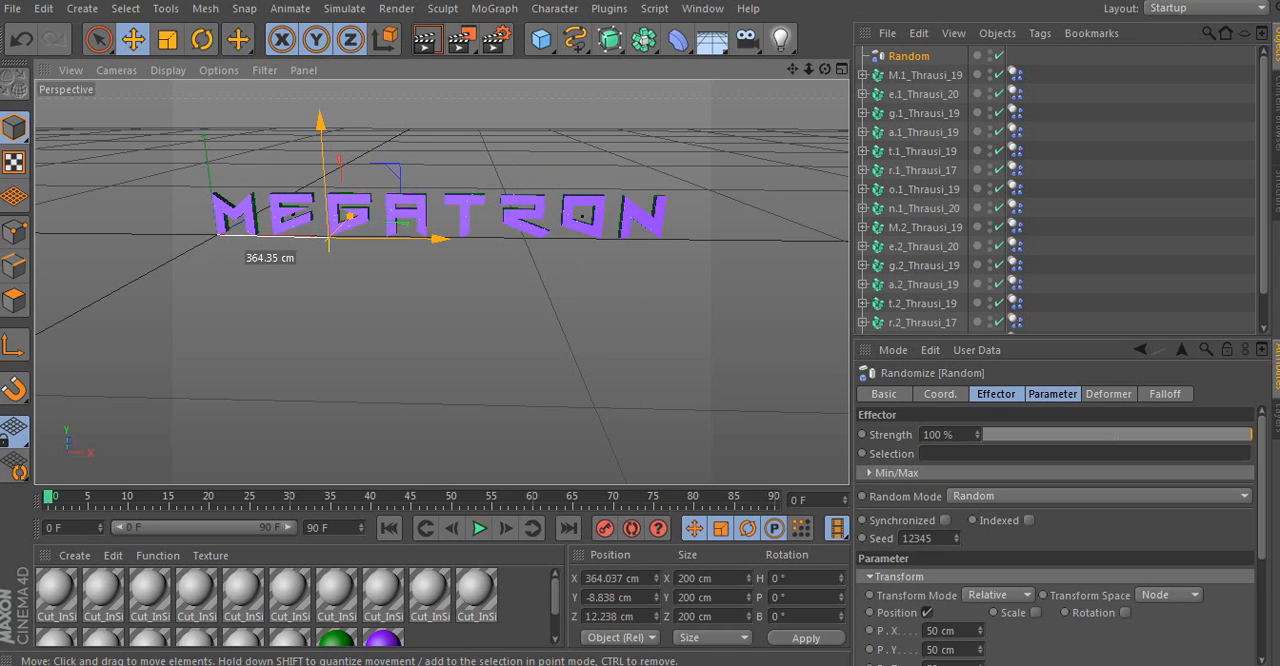
key(ctrl+z)
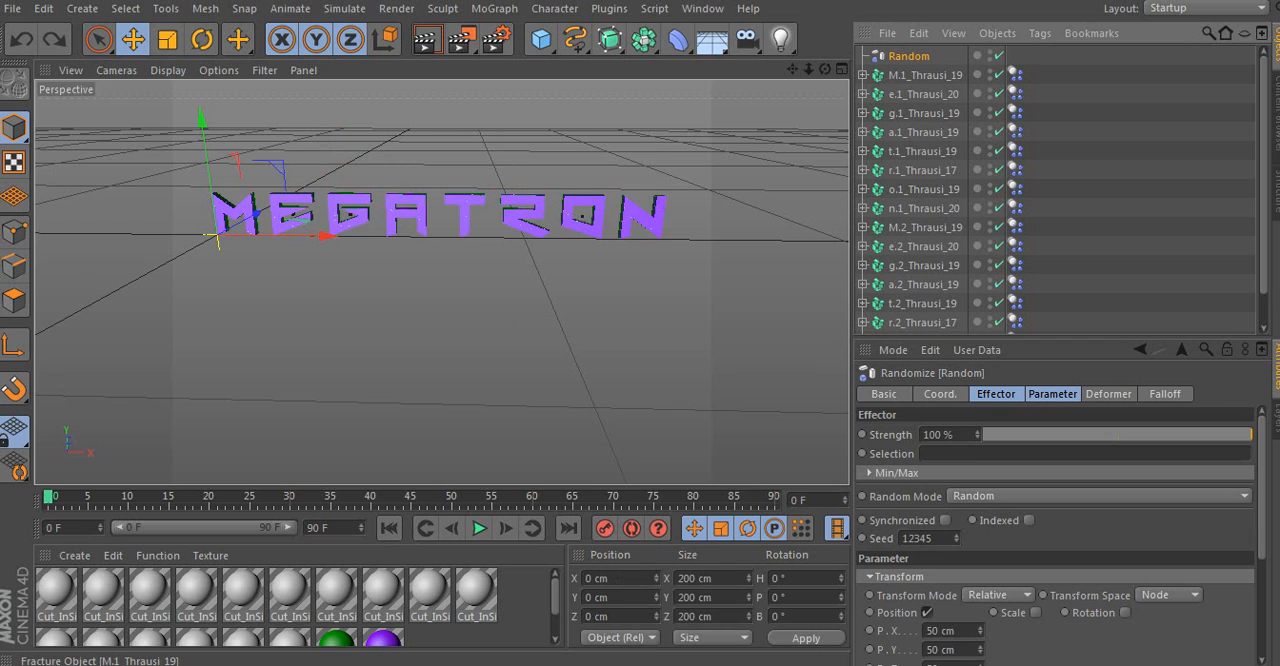
key(ctrl+z)
- Select all the Thrausi fracture objects and make them children of the Random effector
drag(1046, 68, 866, 330)
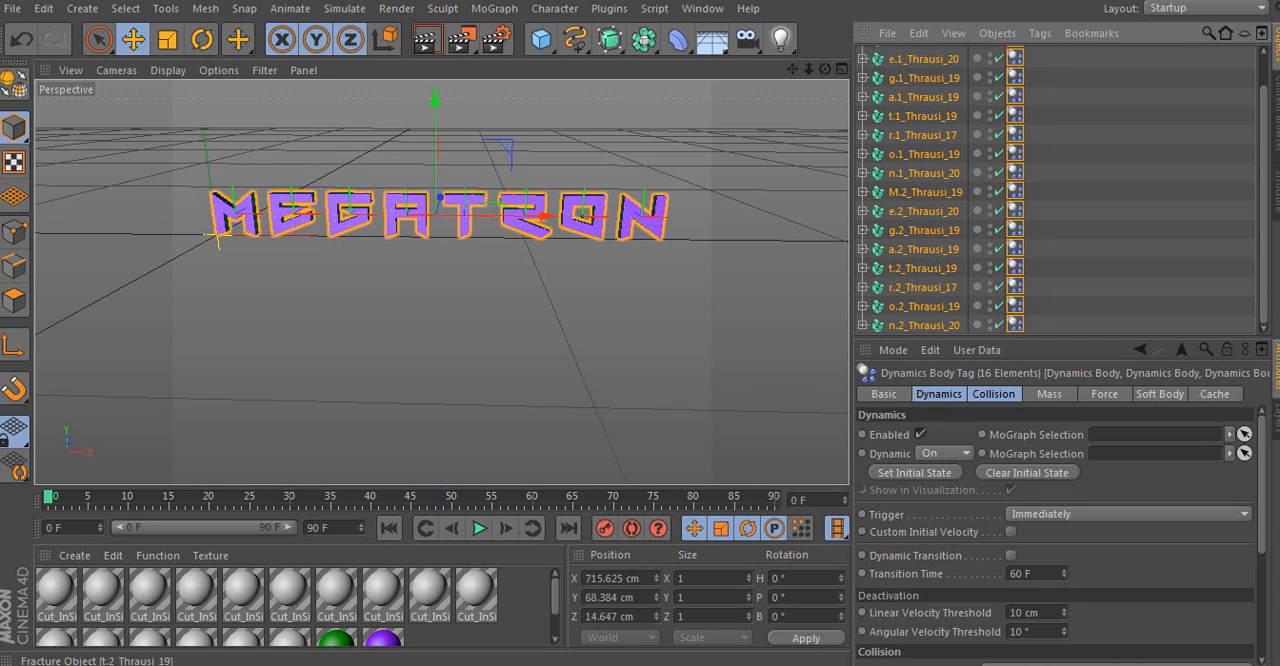
scroll(940, 190, up, 2)
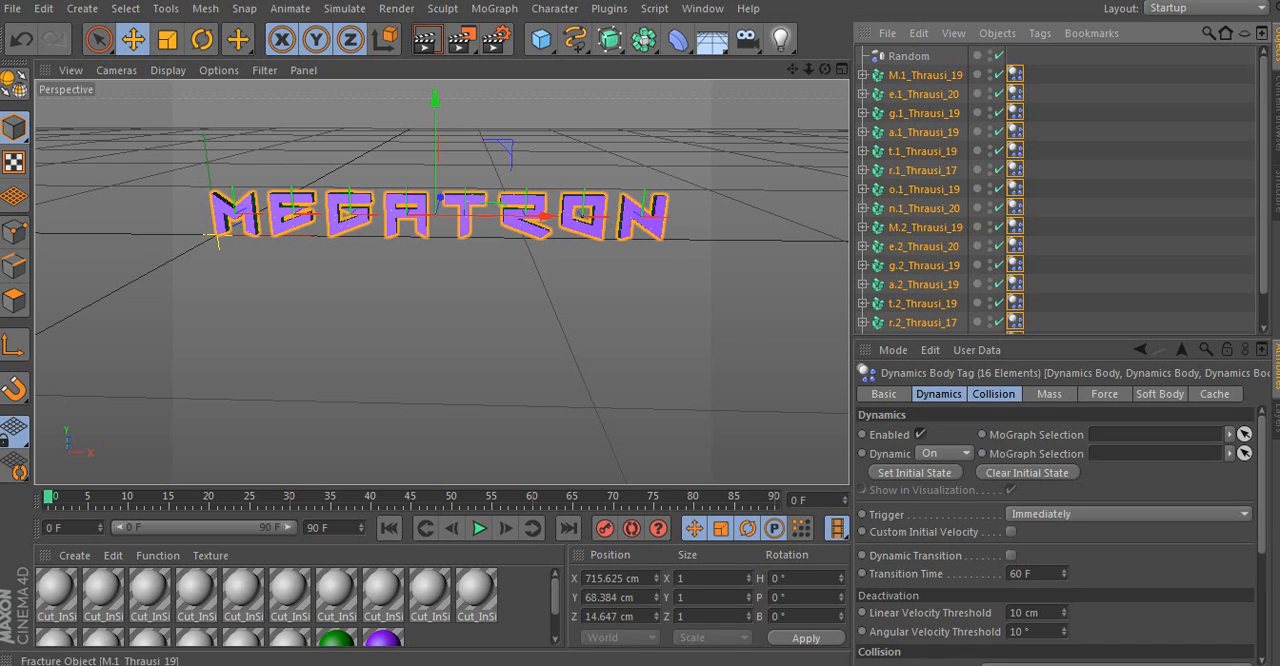
drag(925, 75, 909, 57)
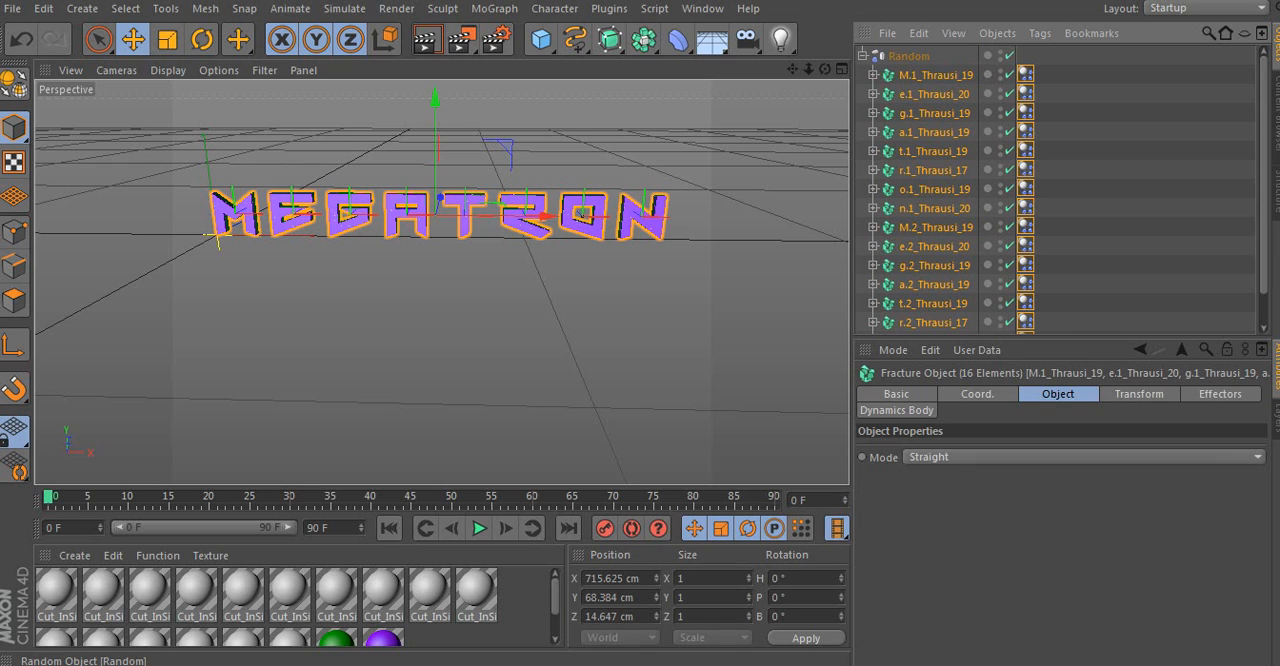
click(1110, 96)
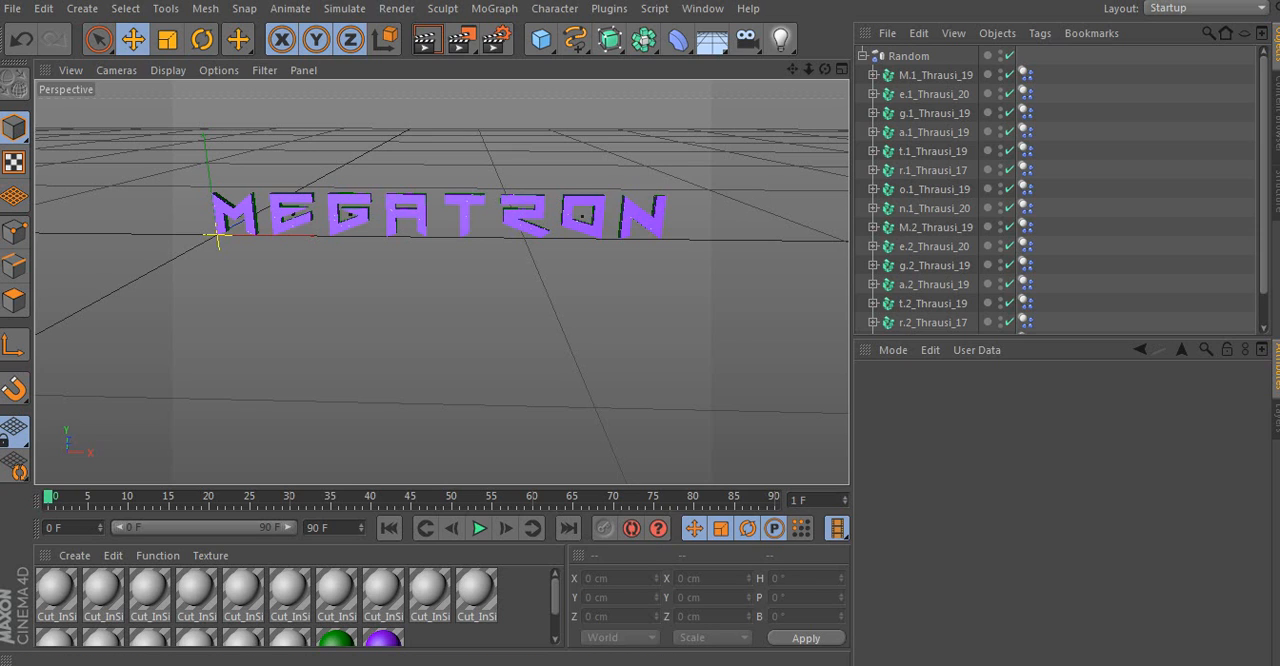
- Advance the timeline to frame 6 and disable the M.1, e.1 and g.1 Thrausi fracture objects
drag(48, 497, 96, 497)
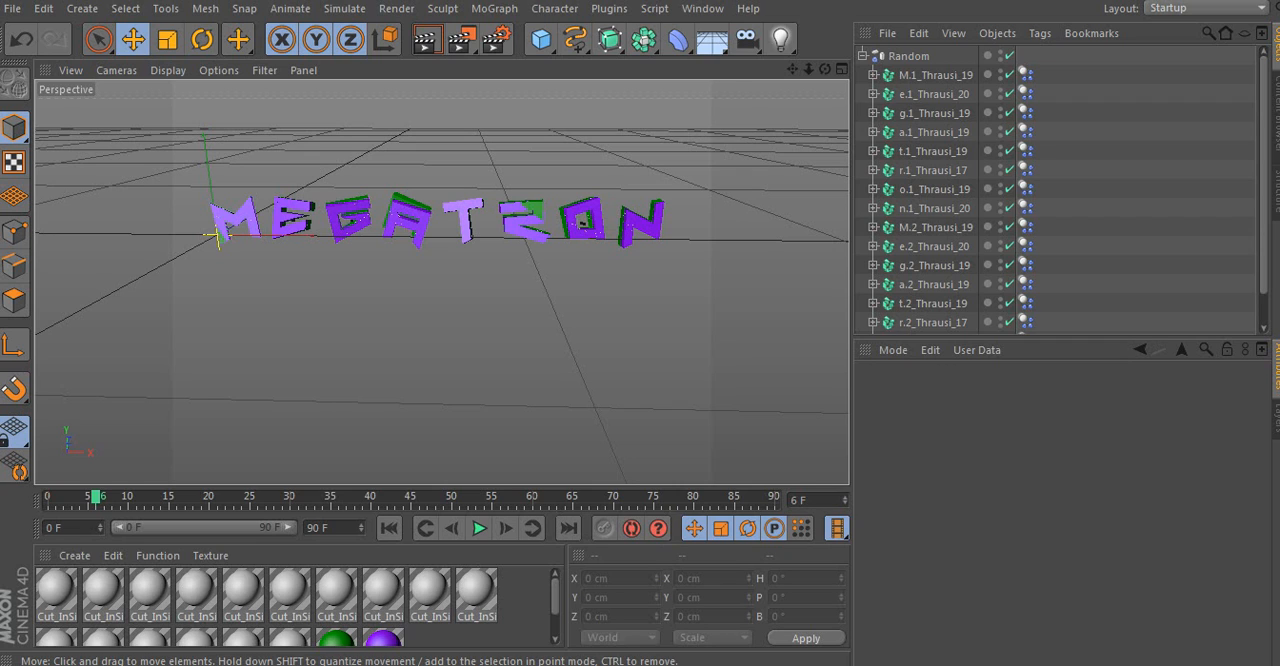
click(1009, 75)
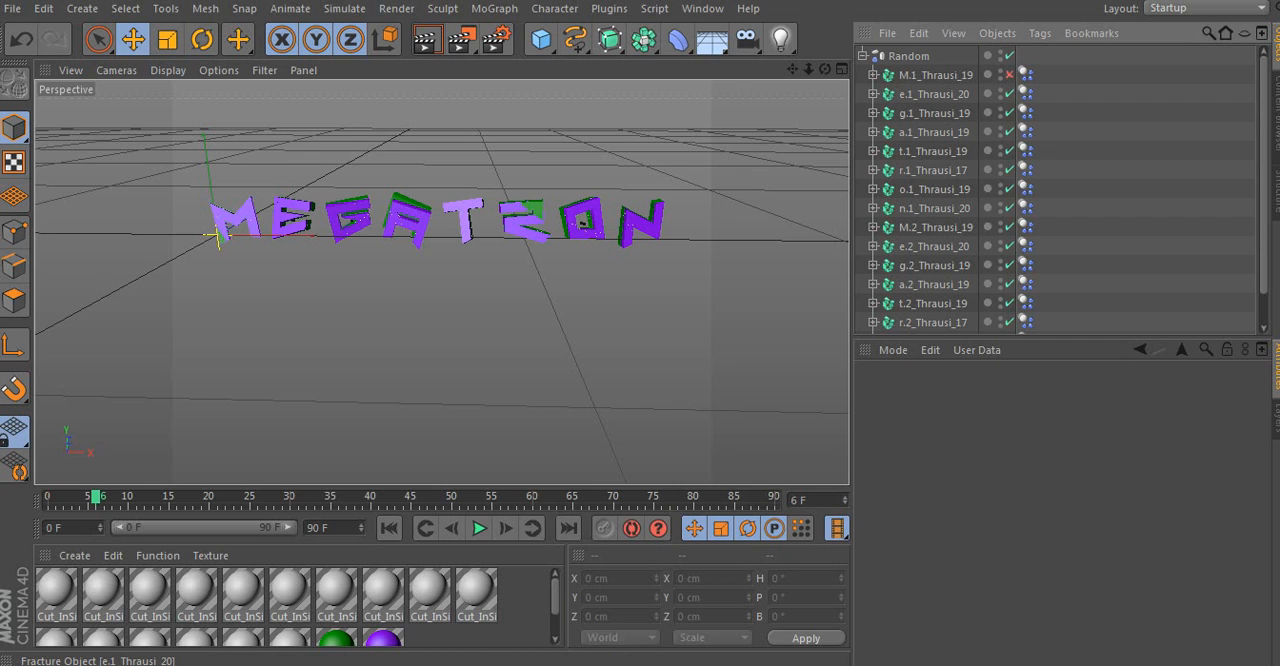
click(1009, 94)
click(1009, 113)
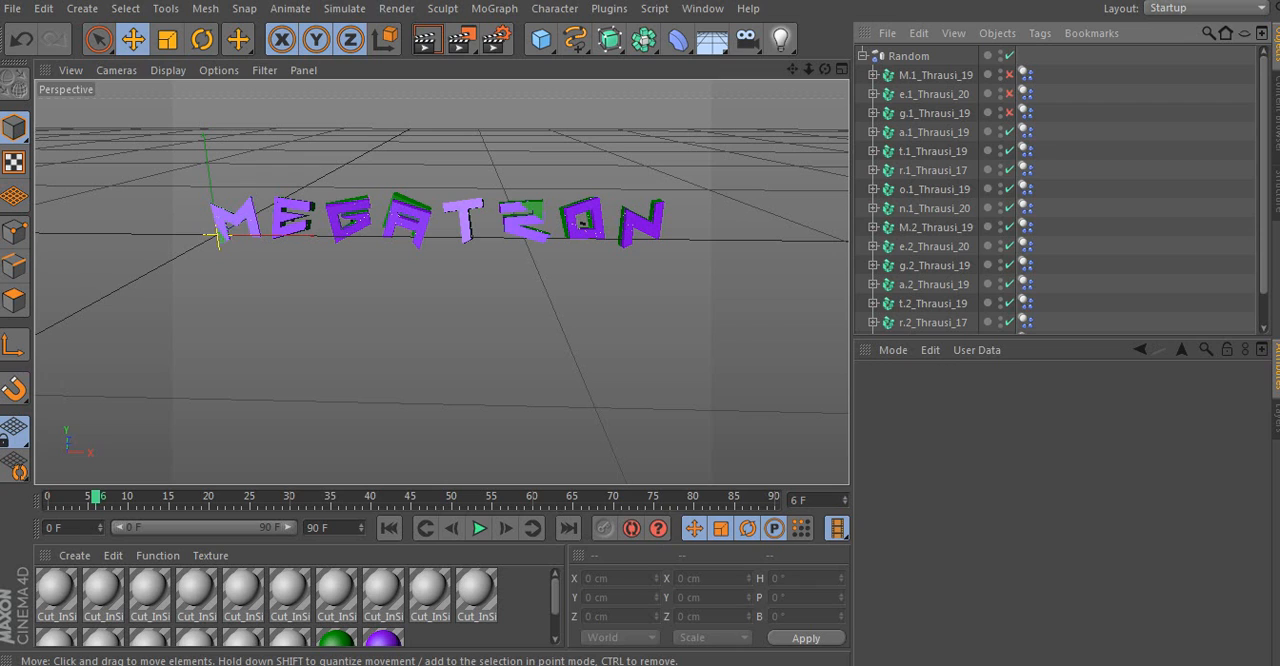
- Disable the n.1, M.2 and e.2 Thrausi fracture objects at frame 7, and return the timeline to frame 0
drag(96, 497, 104, 497)
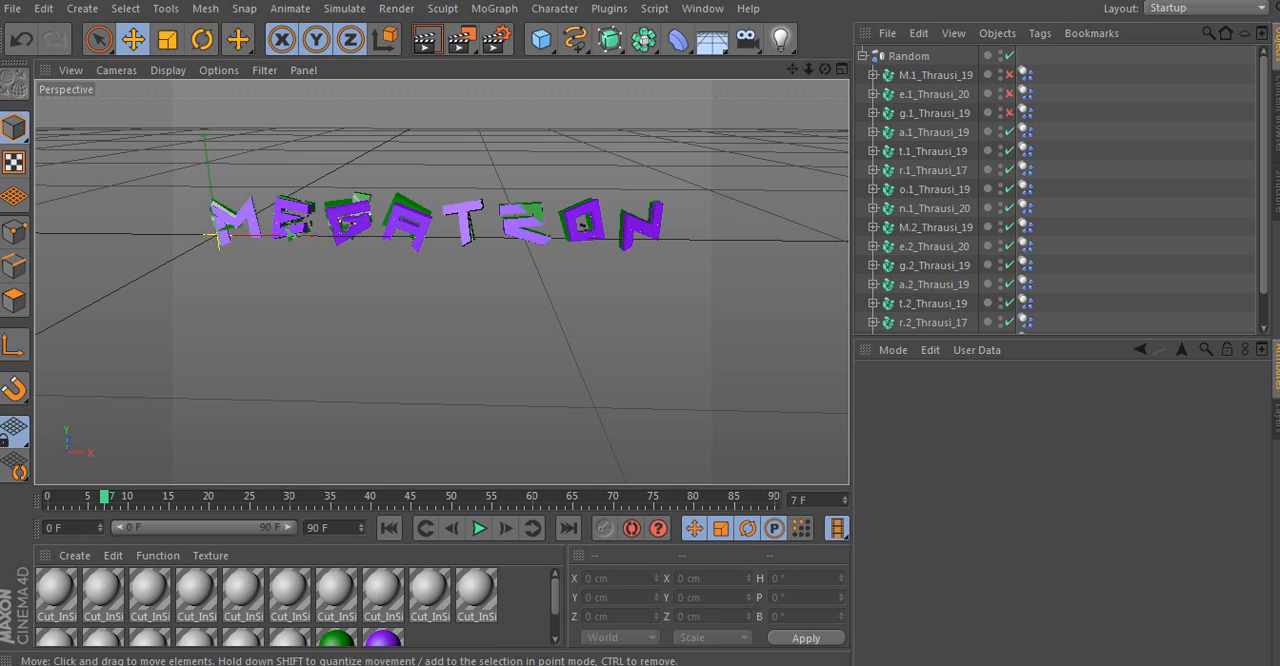
click(1009, 208)
click(1009, 227)
click(1009, 246)
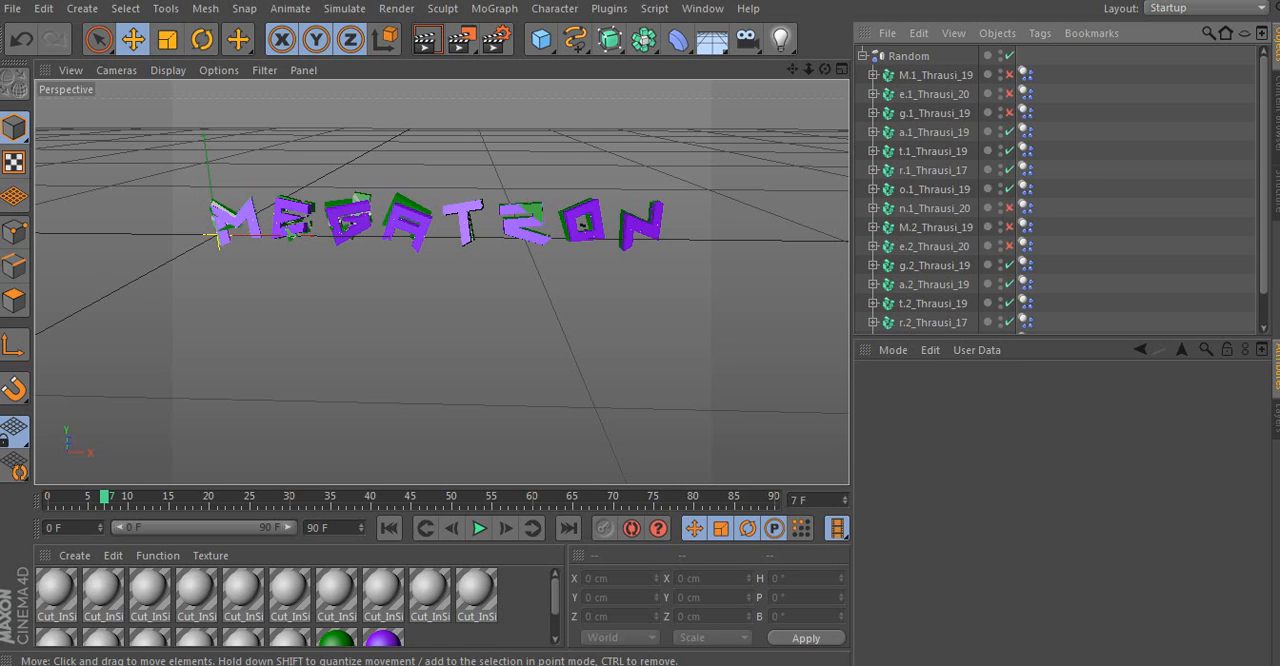
drag(105, 497, 47, 497)
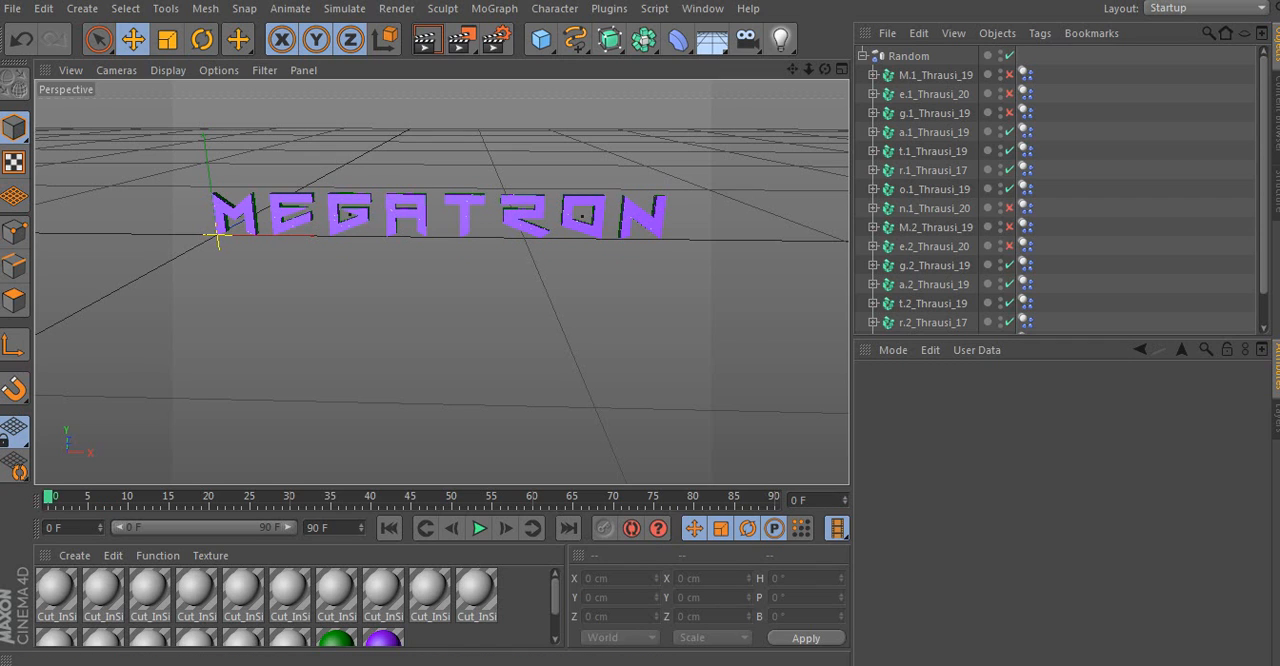
scroll(1009, 270, down, 1)
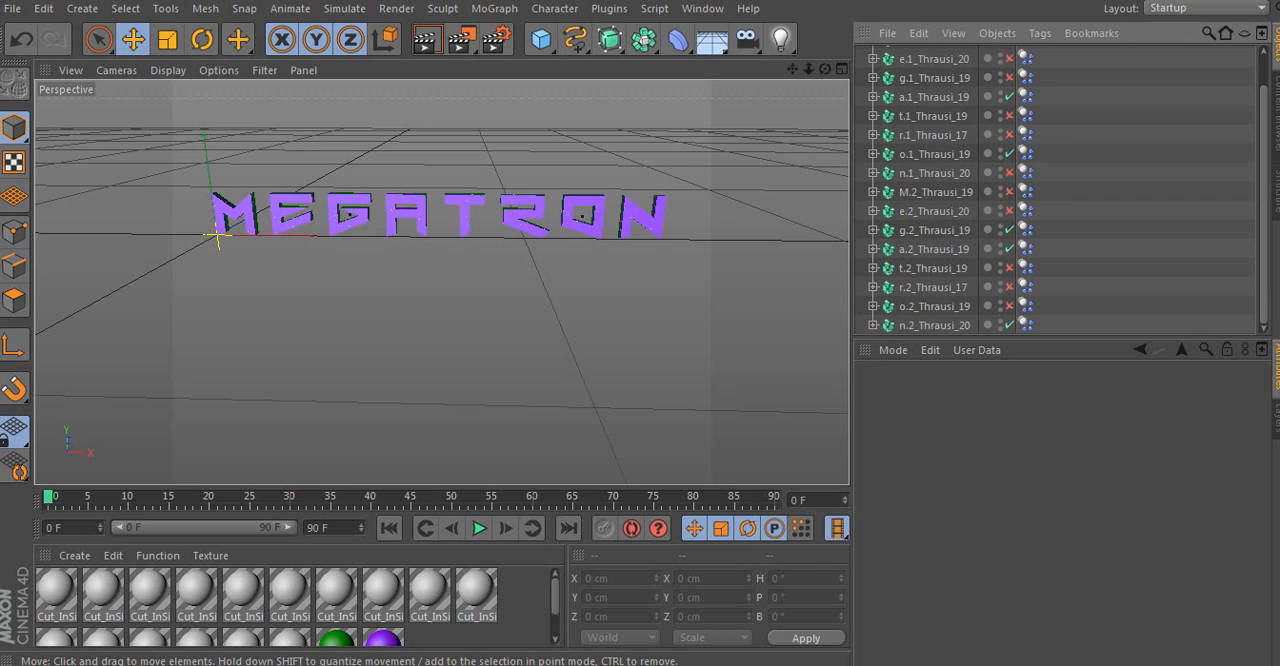
- Advance the timeline to frame 2 and enable the t.2, r.2 and o.2 Thrausi fracture objects
drag(48, 497, 72, 497)
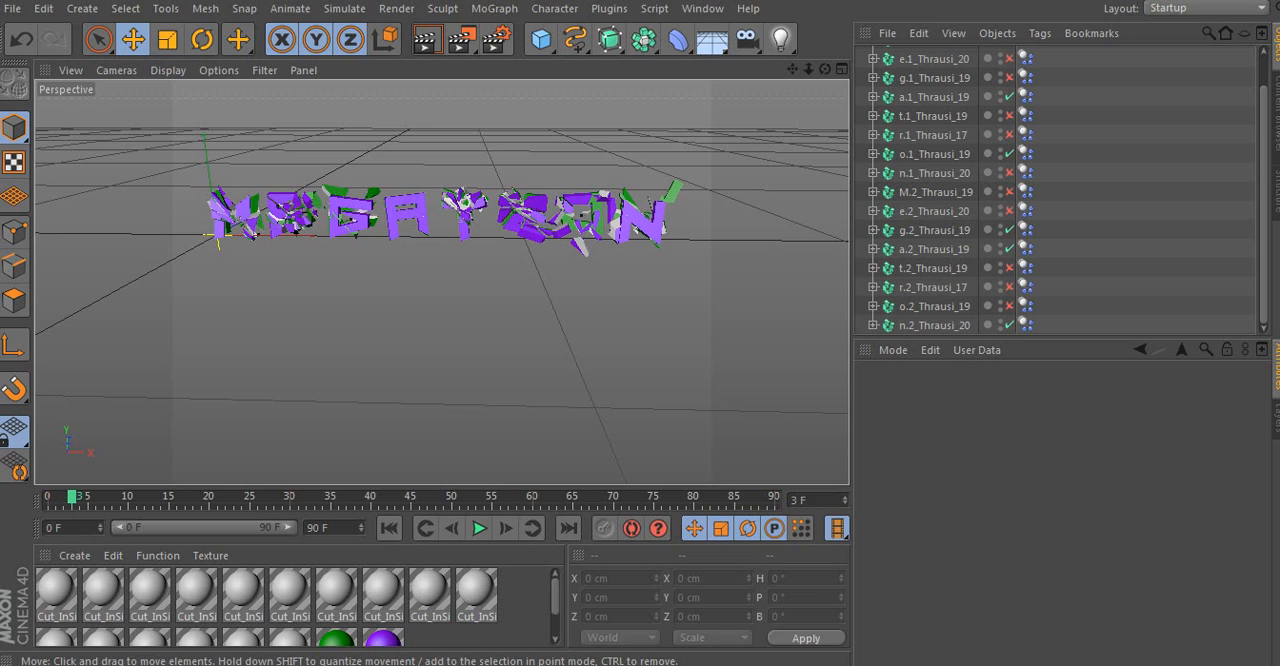
click(63, 497)
click(934, 230)
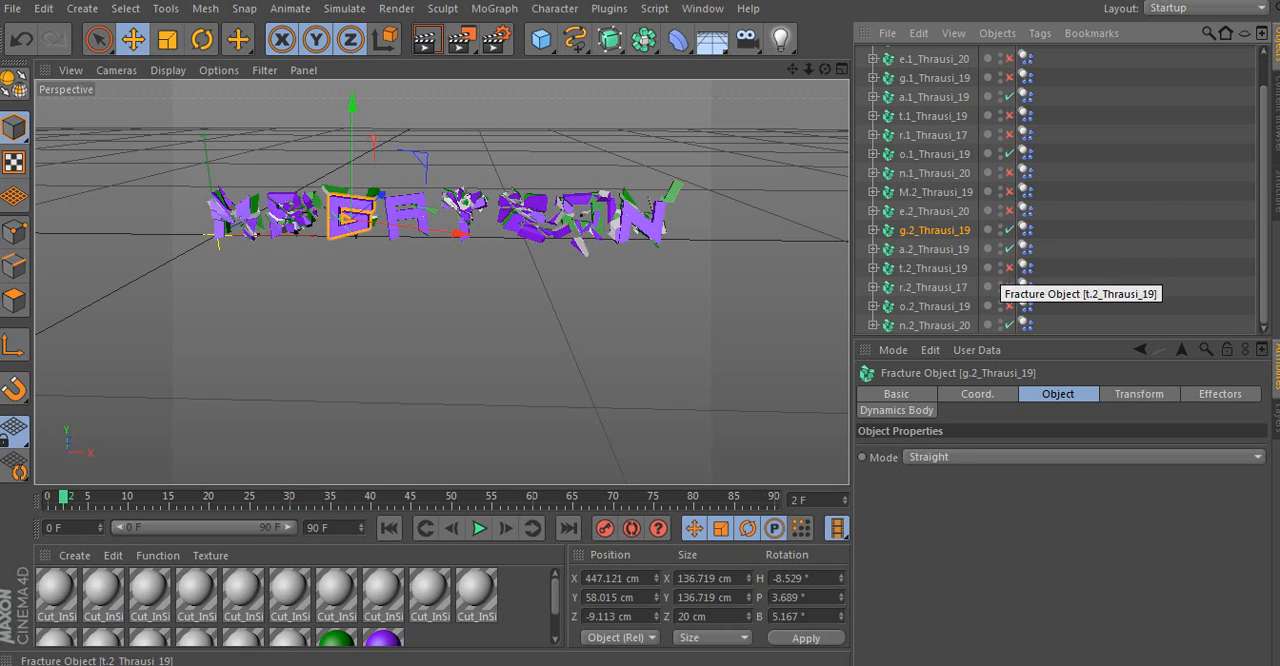
click(1010, 268)
click(1010, 287)
click(1010, 306)
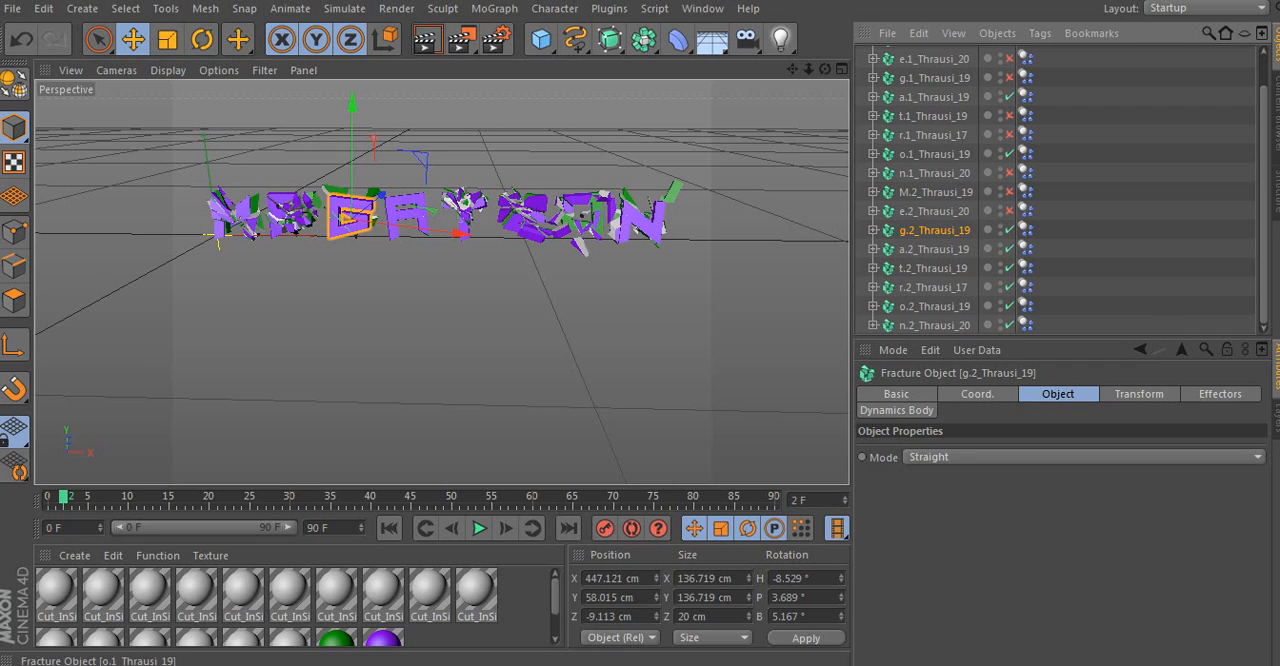
- Disable the o.1 and a.1 Thrausi fracture objects and return the timeline to frame 0
click(1010, 154)
click(1010, 97)
drag(63, 497, 47, 497)
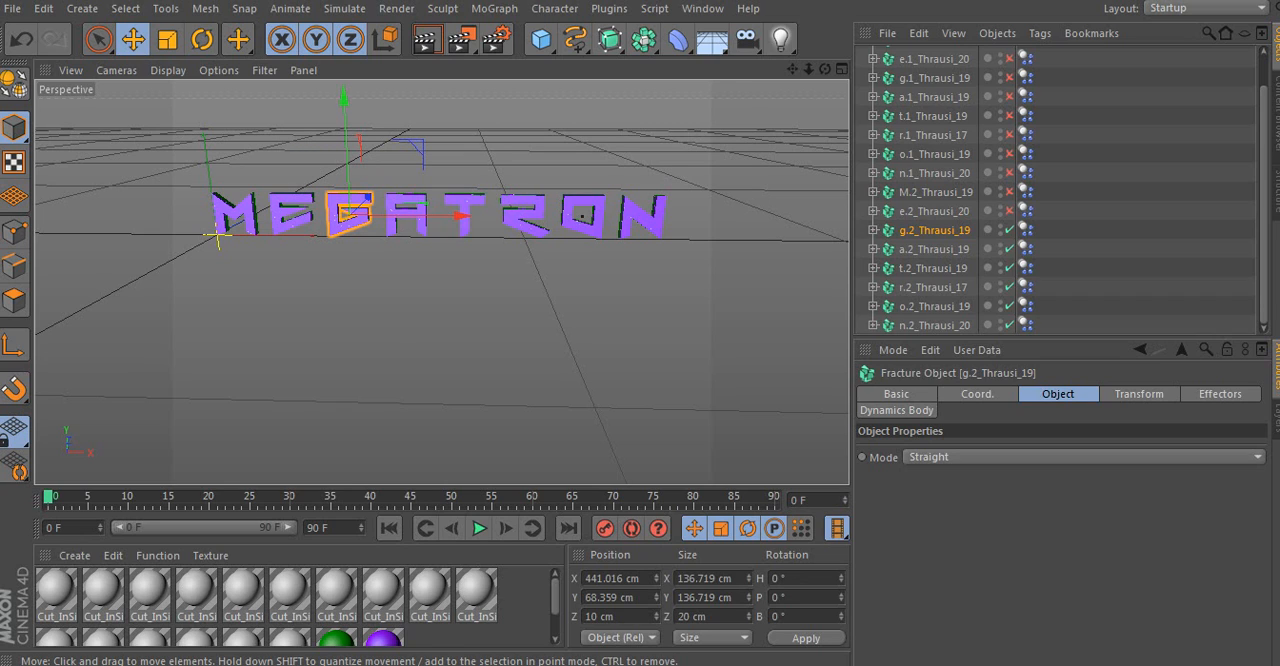
- Preview the animation up to frame 3, enable the e.2 and M.2 Thrausi fracture objects, and return the timeline to frame 0
key(F8)
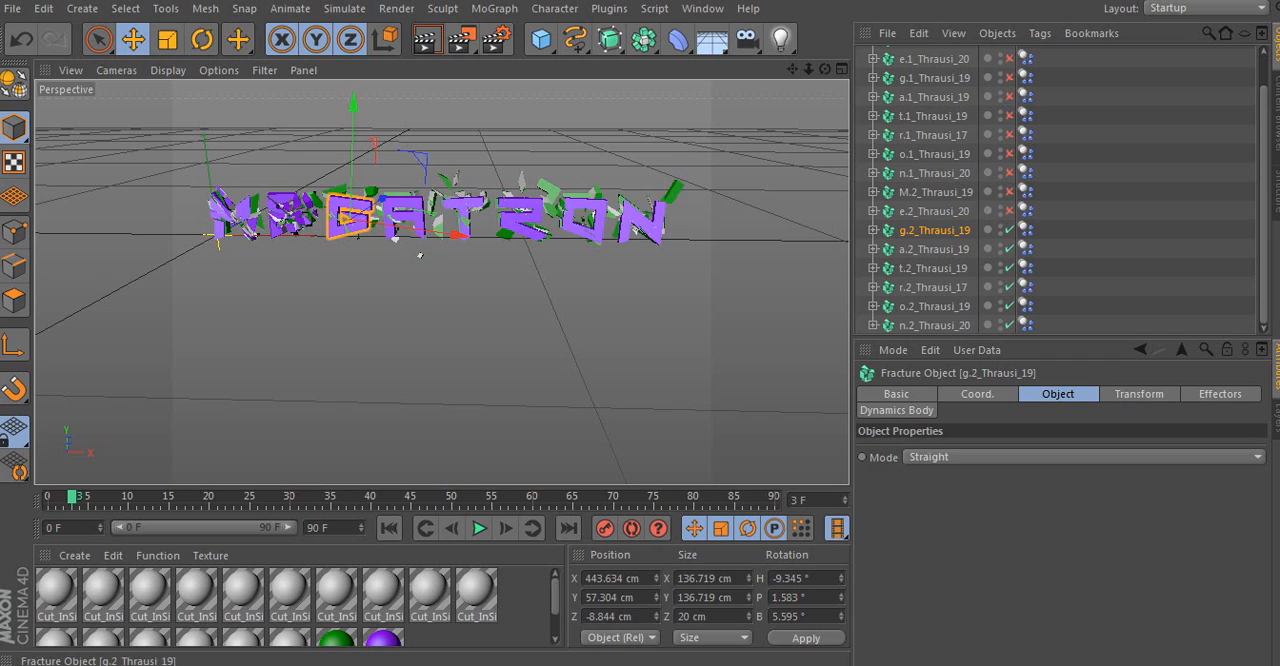
click(1009, 211)
click(1009, 192)
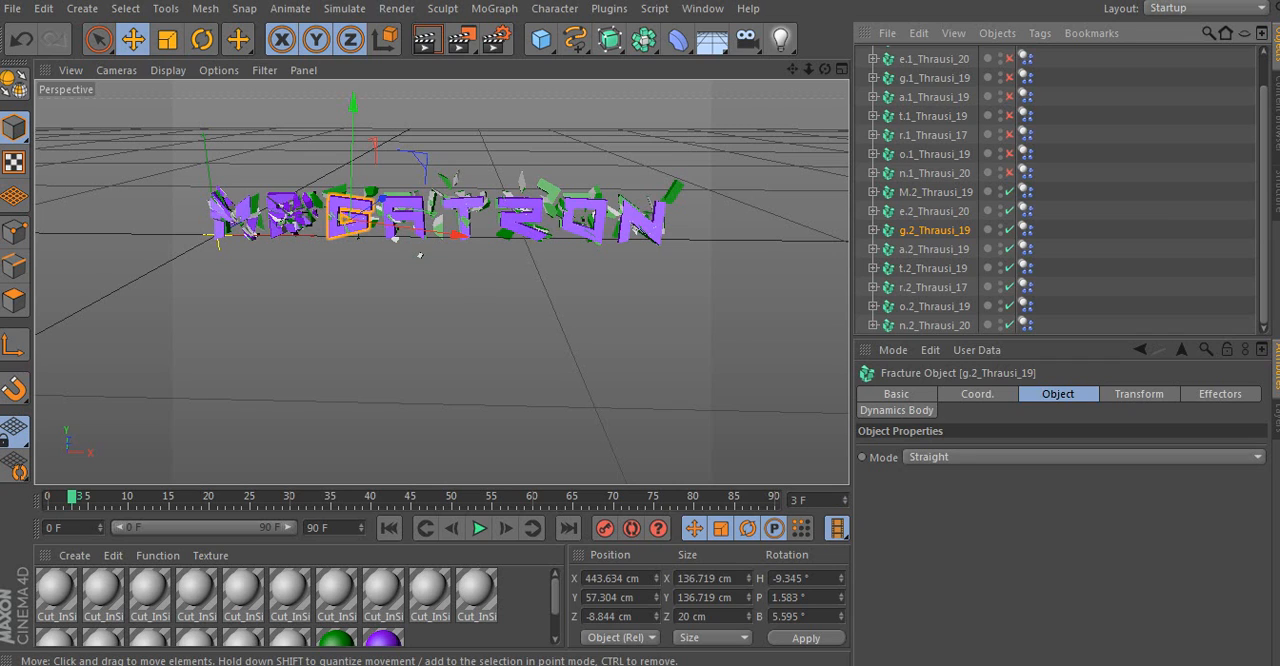
drag(72, 497, 55, 497)
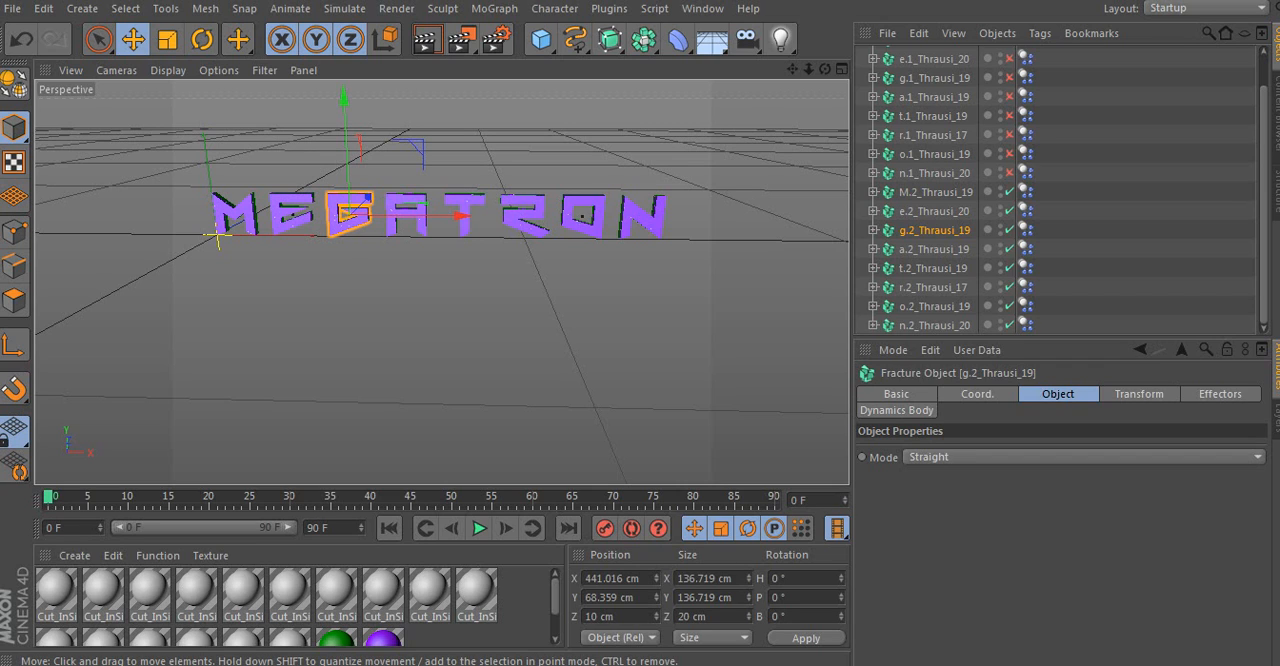
click(1125, 240)
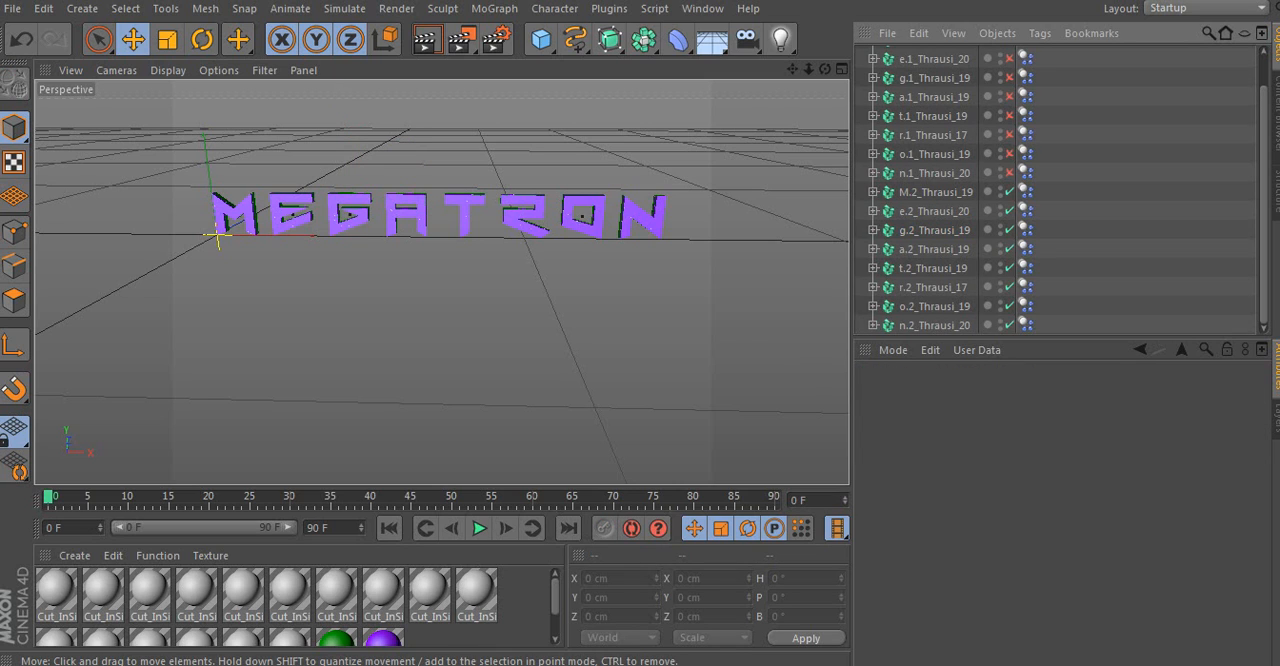
- At frame 4, select the eight Thrausi fracture objects from M.2 to n.2 and move them along Z to about -77 cm
drag(48, 497, 80, 497)
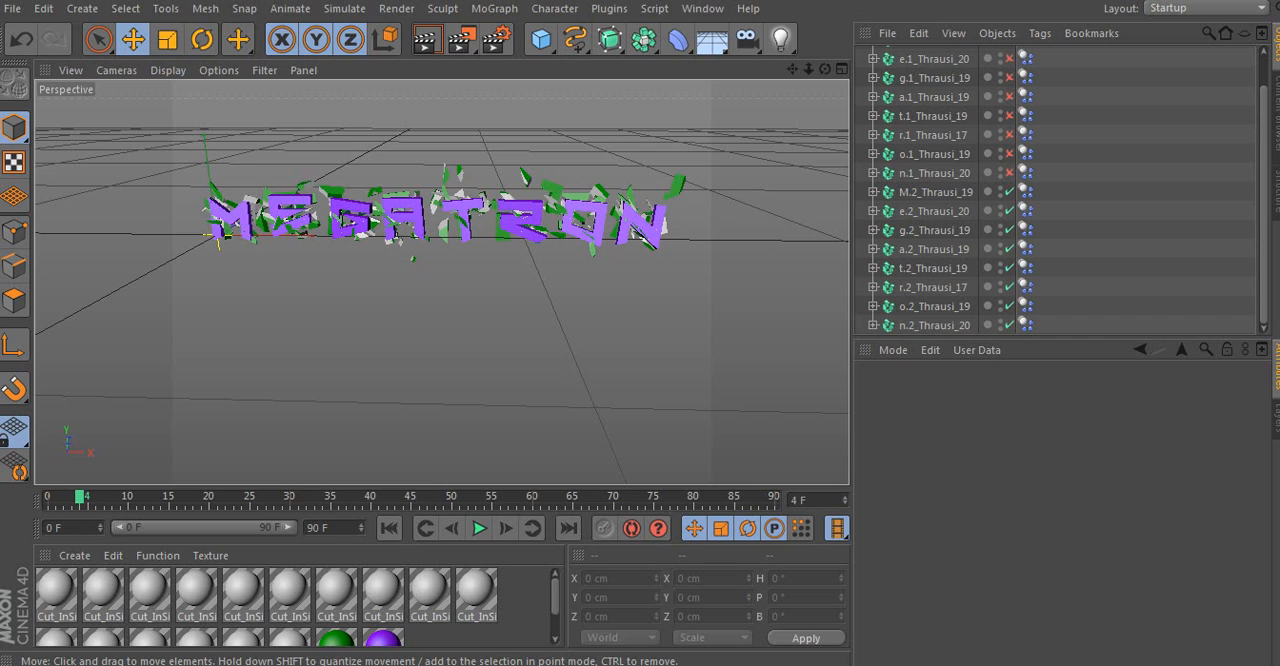
drag(1061, 183, 872, 336)
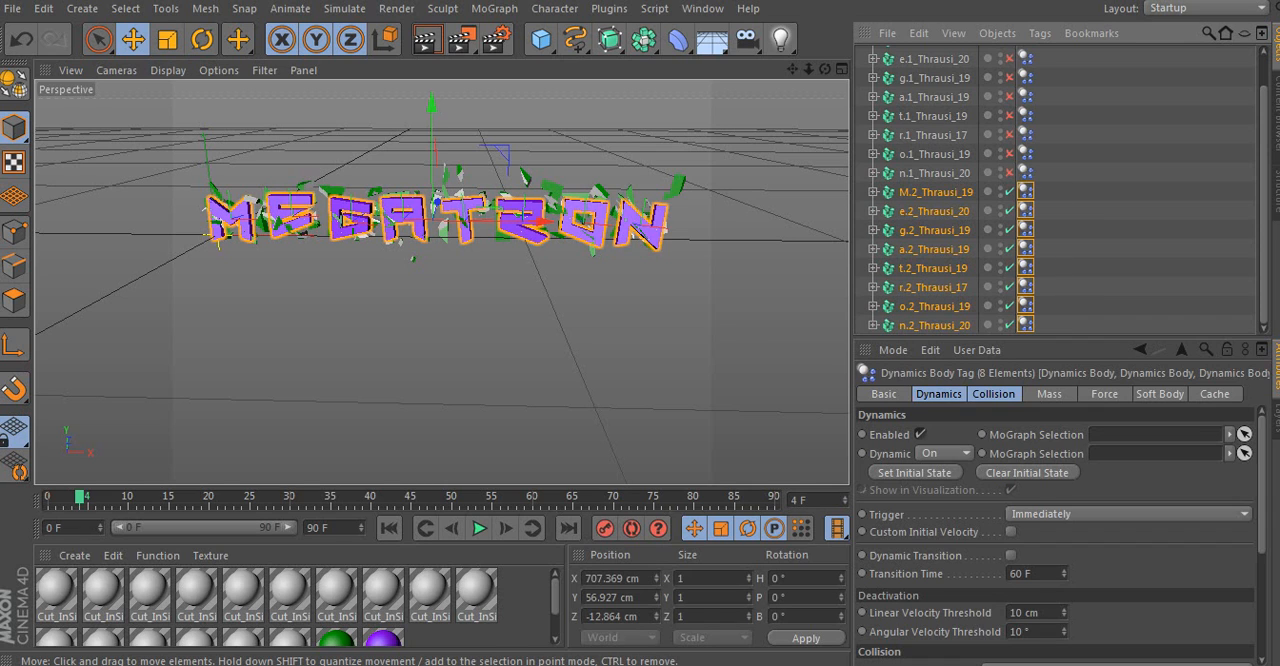
drag(436, 212, 402, 243)
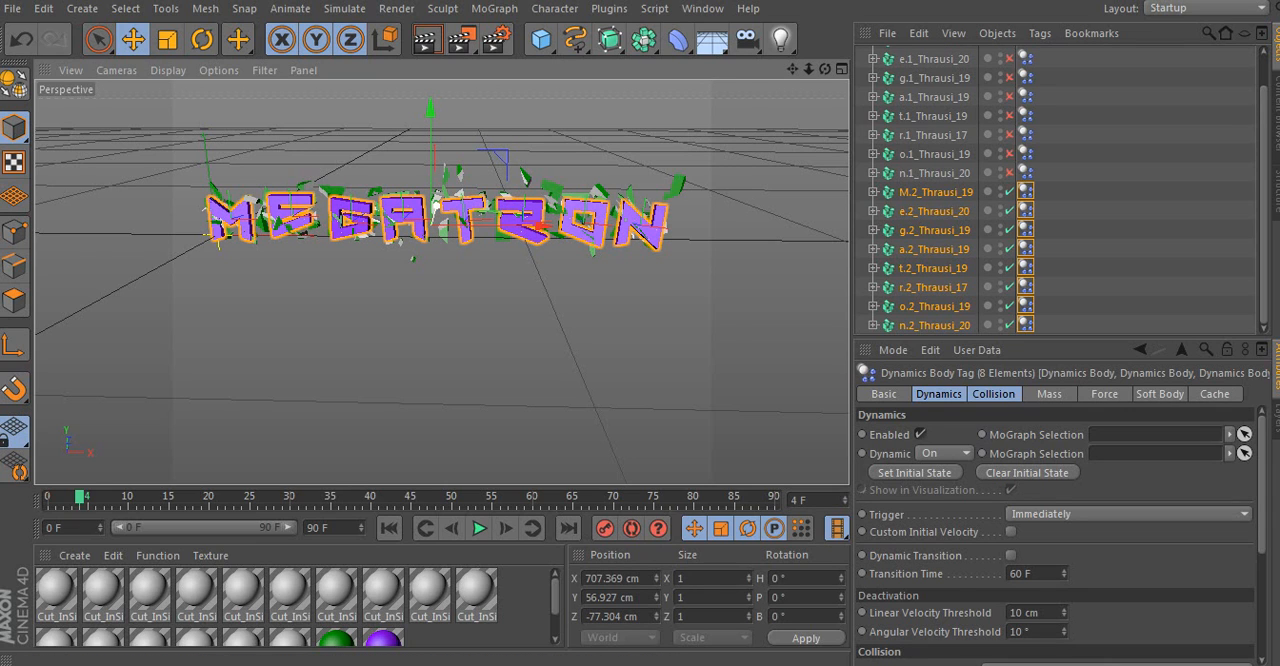
click(1130, 230)
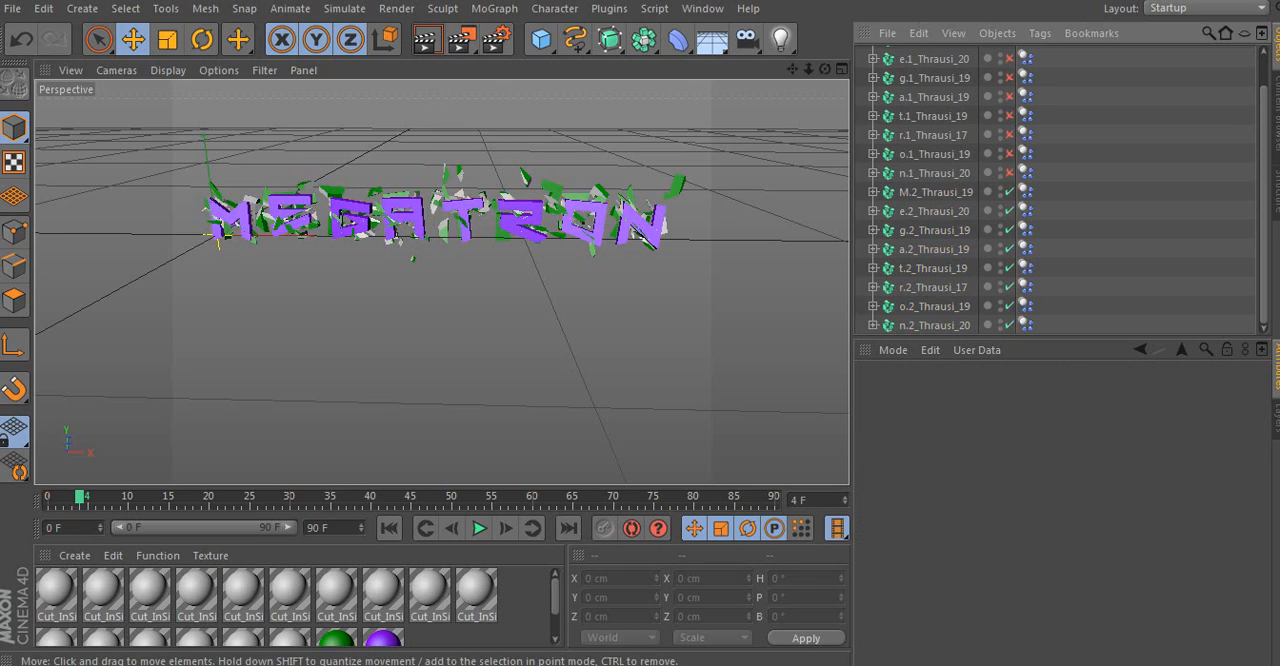